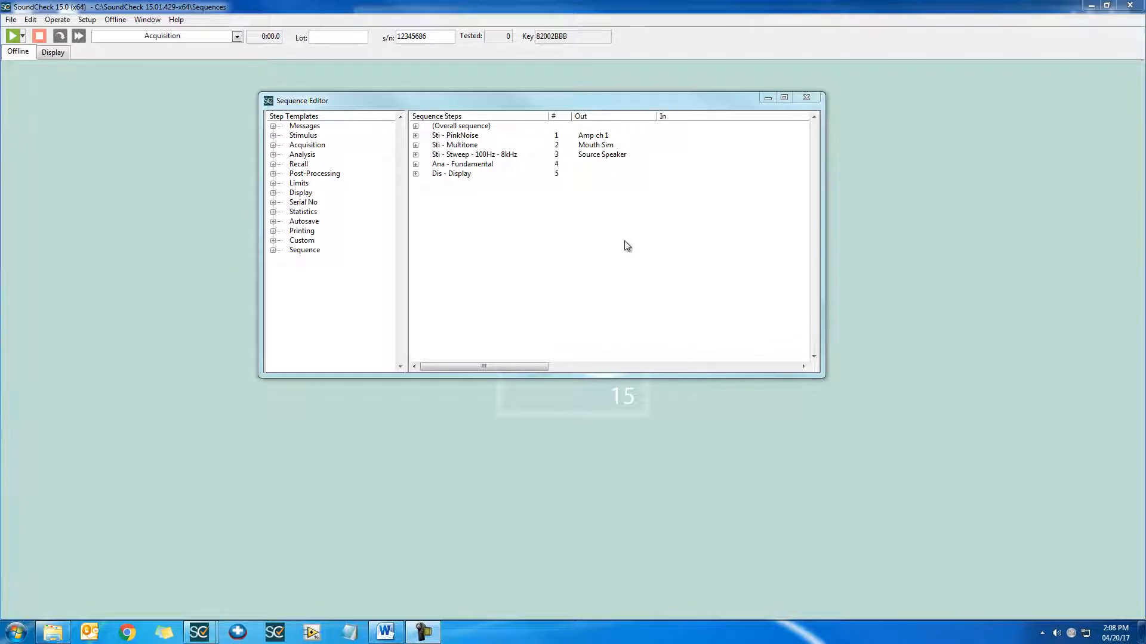
# Step: Insert a Play & Record acquisition step before the Fundamental analysis, with Reference Mic as input and Source Speaker as output signal path
pyautogui.click(273, 145)
pyautogui.moveTo(337, 157); pyautogui.dragTo(525, 157)
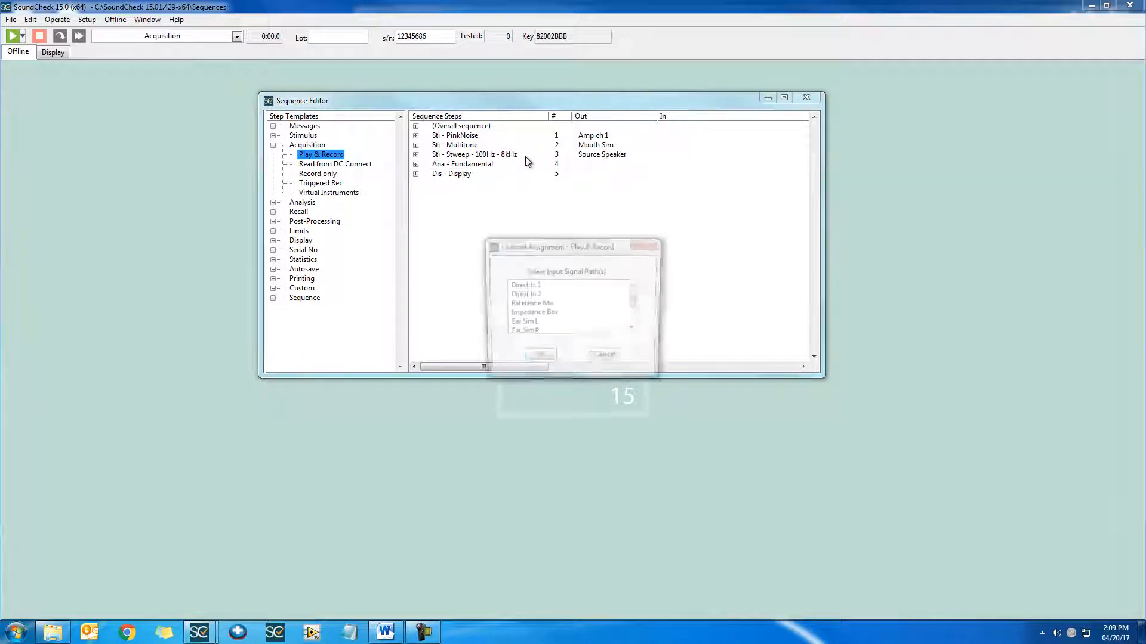
pyautogui.click(573, 304)
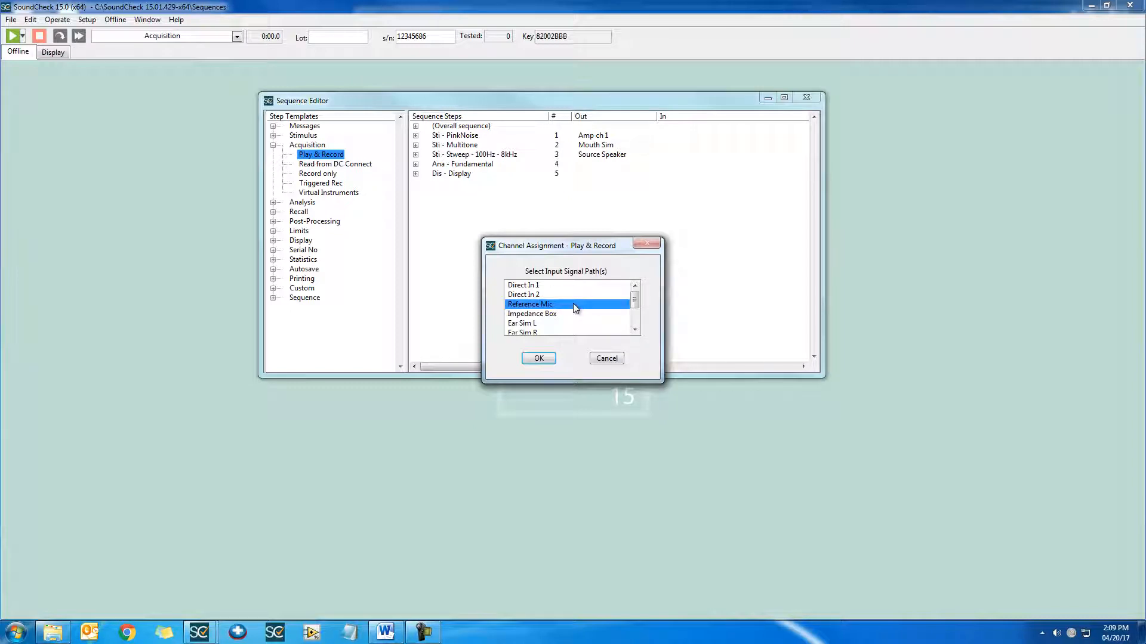
pyautogui.click(549, 359)
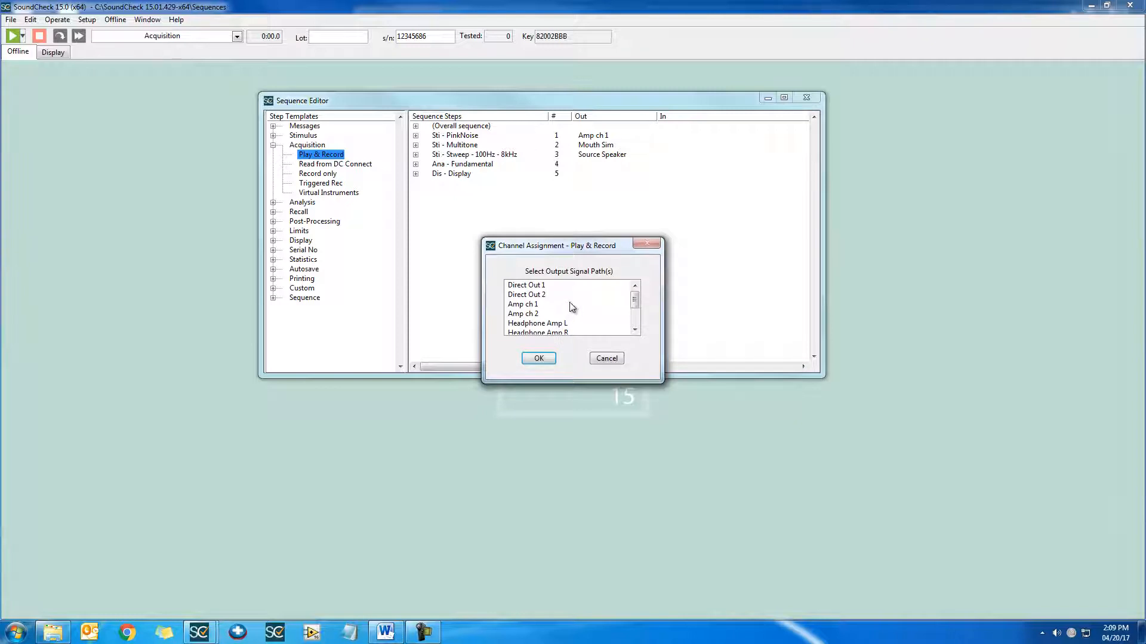
pyautogui.scroll(-2, 572, 309)
pyautogui.click(576, 323)
pyautogui.click(553, 361)
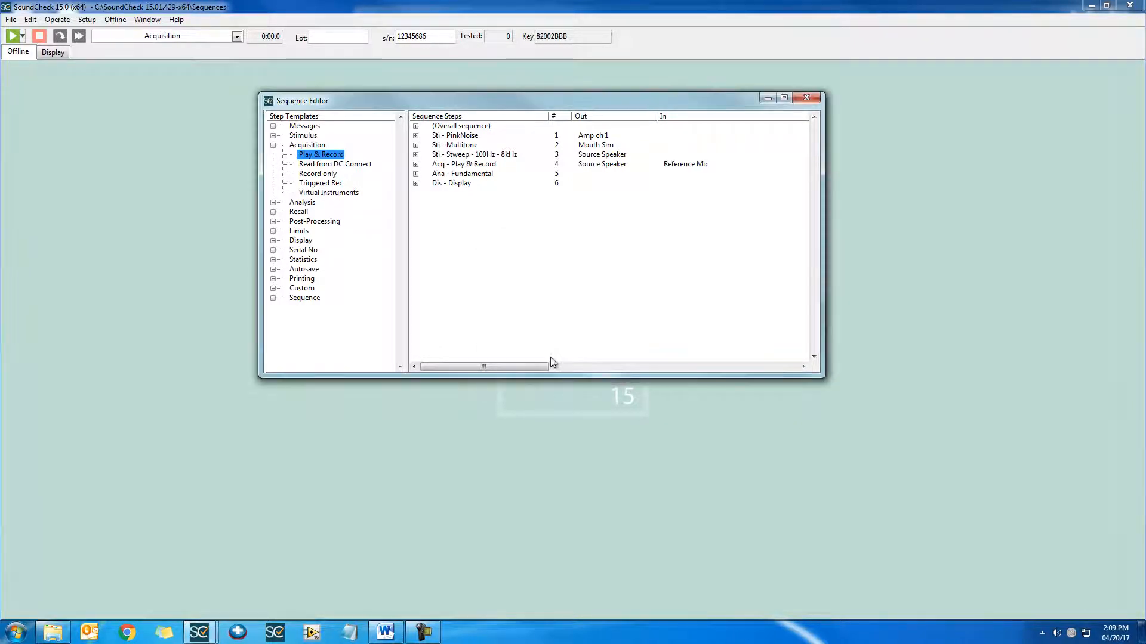
# Step: Keep the new acquisition step's mode at Play & Record and save the step as Acquisition Example
pyautogui.click(519, 165)
pyautogui.doubleClick(519, 164)
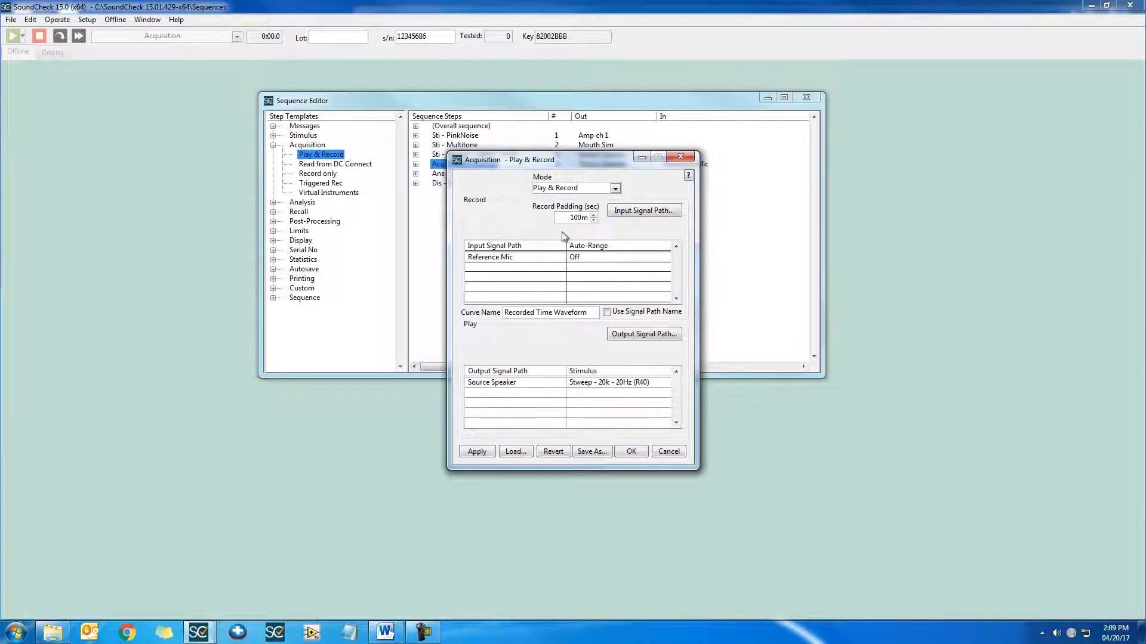
pyautogui.click(615, 189)
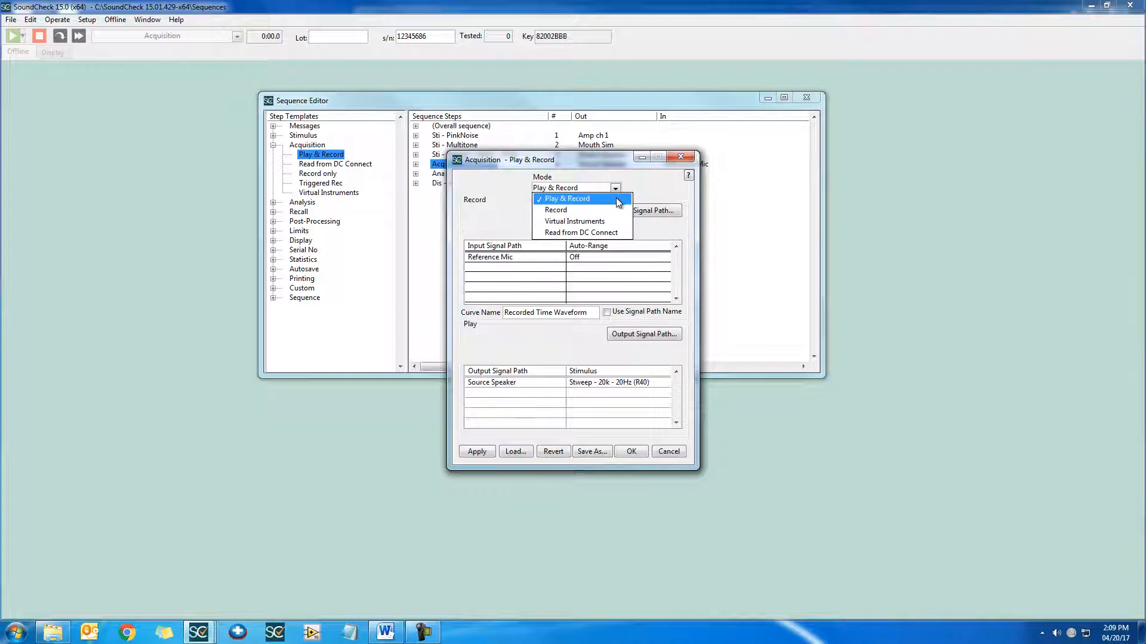
pyautogui.click(618, 203)
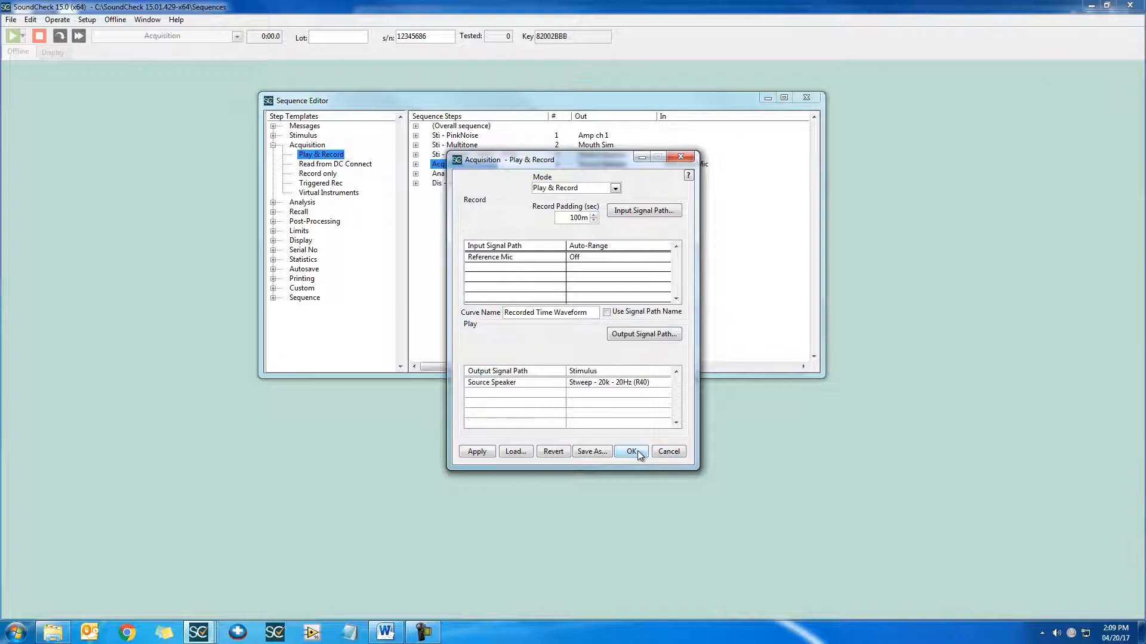
pyautogui.click(593, 451)
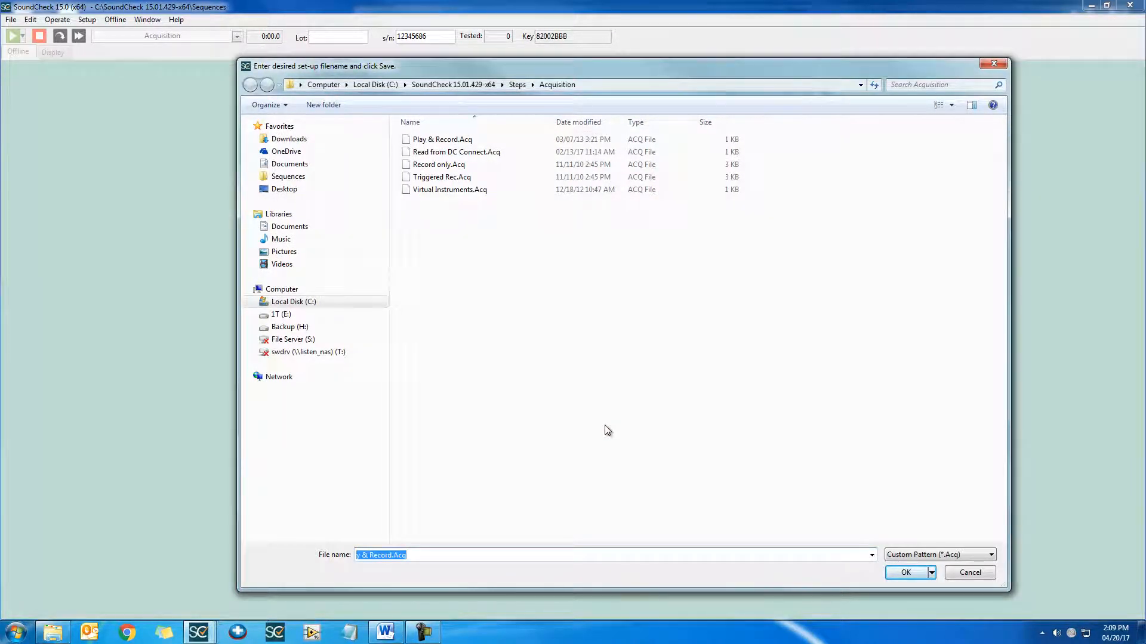
pyautogui.write('Acquisition Example')
pyautogui.press('Return')
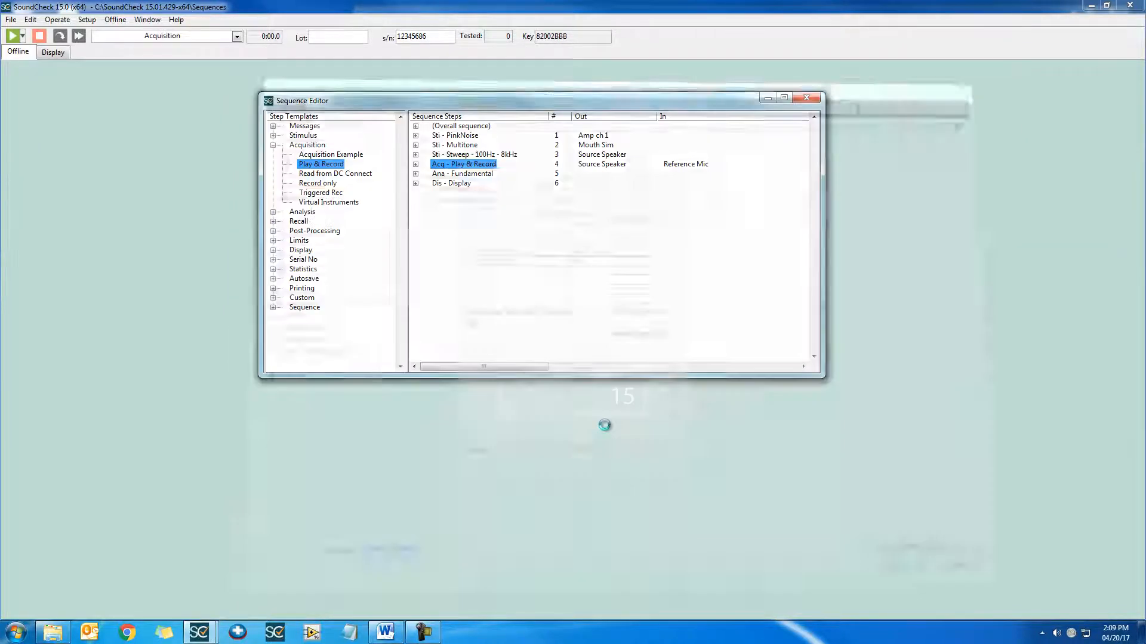
# Step: Try increasing the record padding in the Acquisition Example step and revert the settings
pyautogui.click(334, 155)
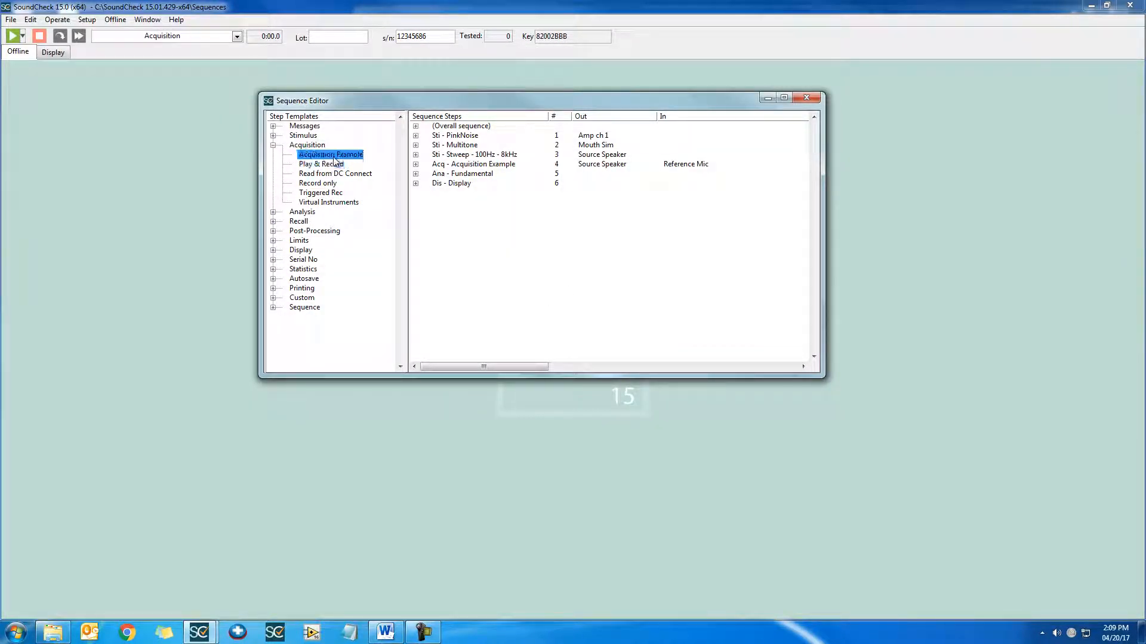
pyautogui.click(477, 165)
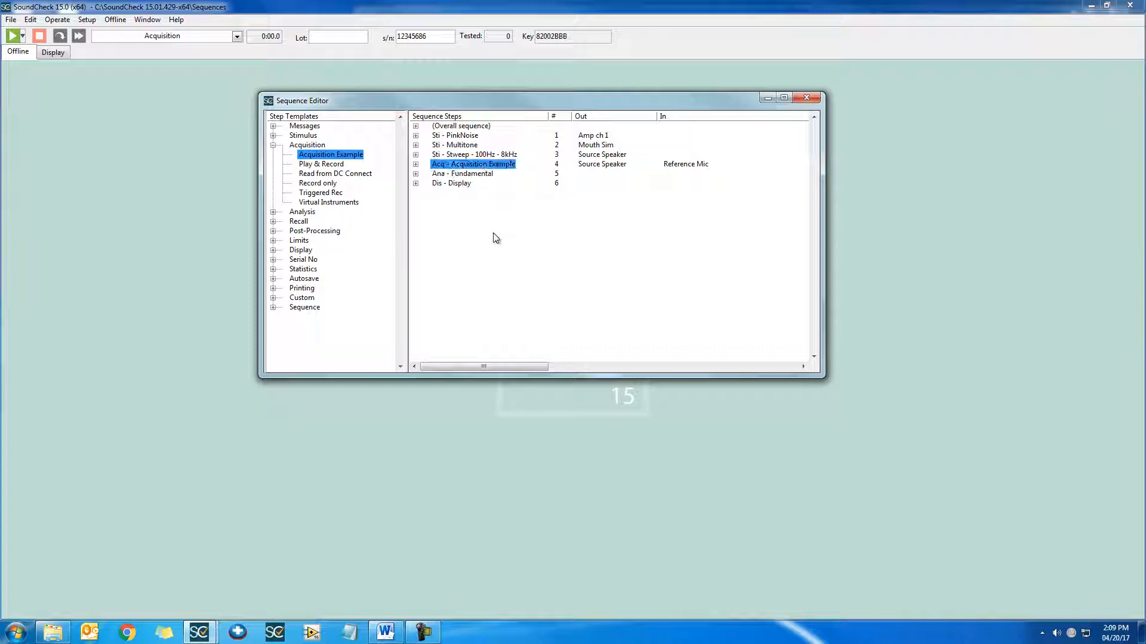
pyautogui.doubleClick(488, 165)
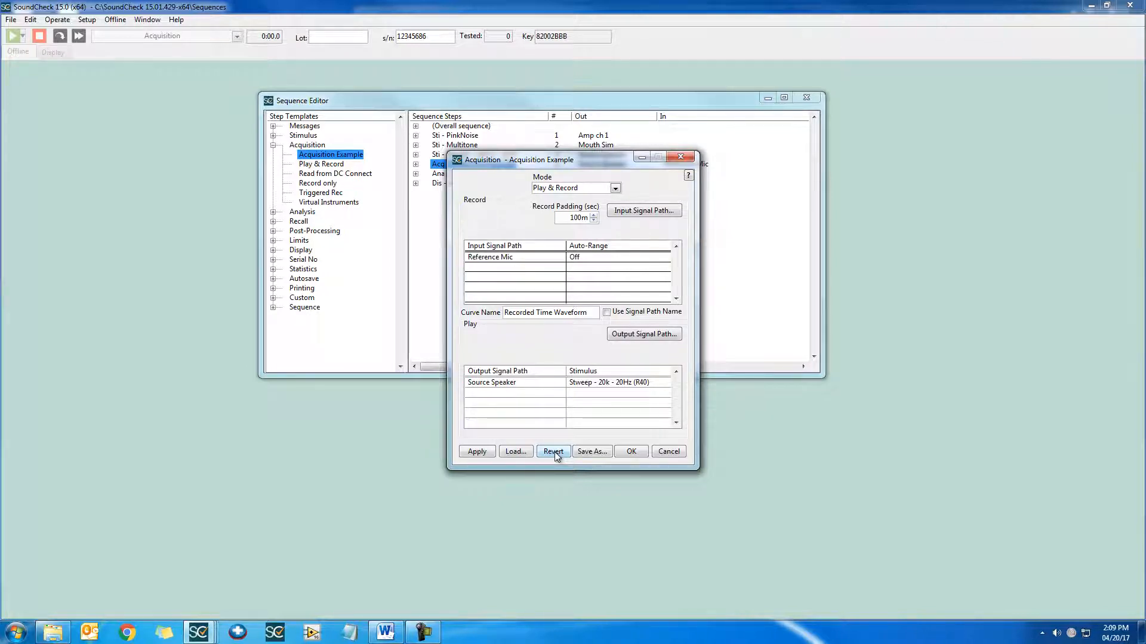
pyautogui.click(593, 214)
pyautogui.click(593, 215)
pyautogui.click(593, 215)
pyautogui.click(593, 215)
pyautogui.click(566, 454)
# Step: Load the Record only.Acq setup into the acquisition step and revert to its previous settings
pyautogui.click(515, 452)
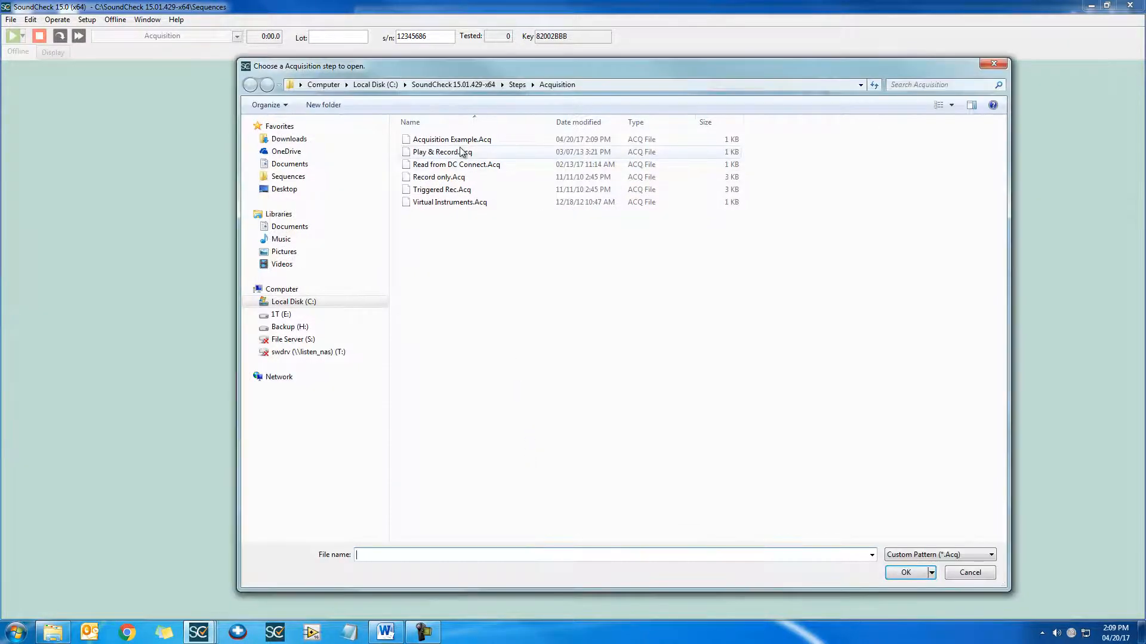
pyautogui.moveTo(456, 70); pyautogui.dragTo(592, 80)
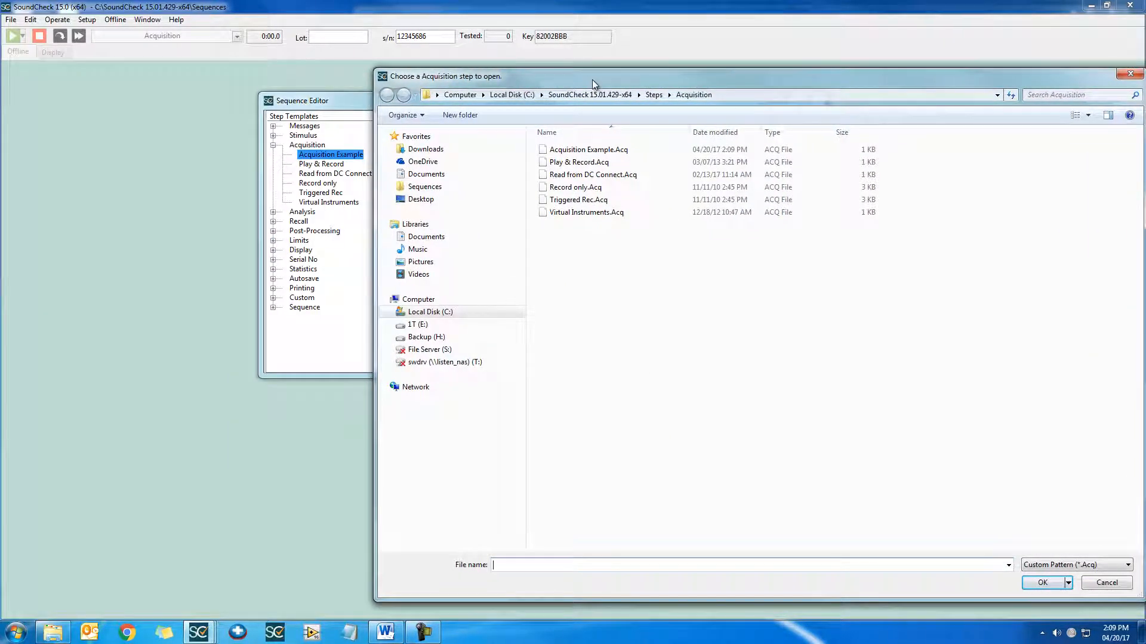
pyautogui.doubleClick(584, 188)
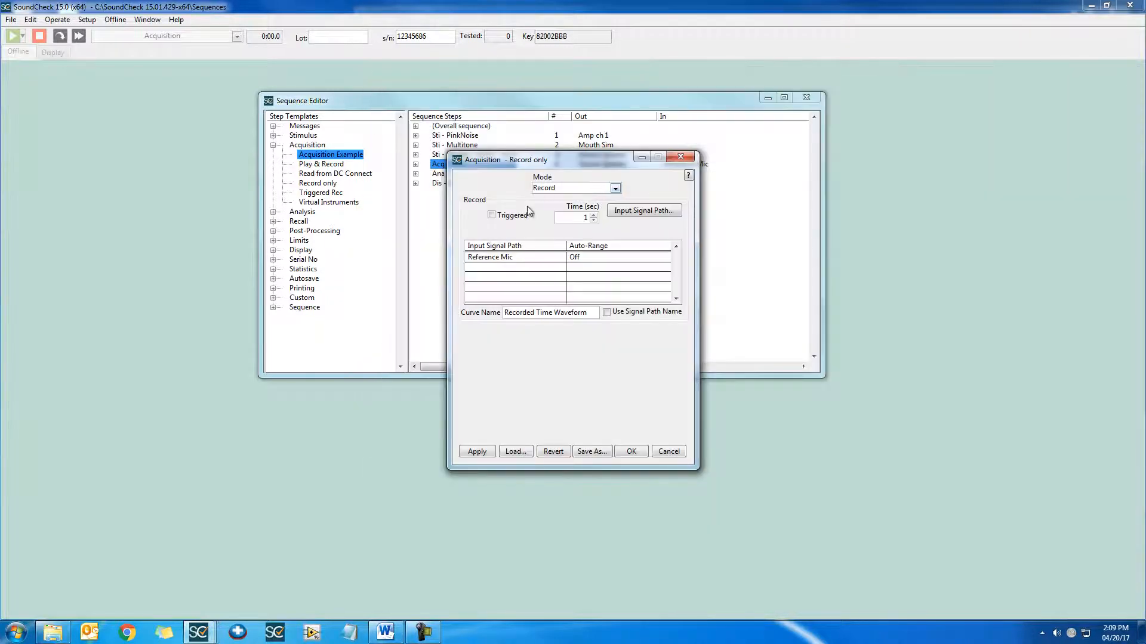
pyautogui.click(553, 452)
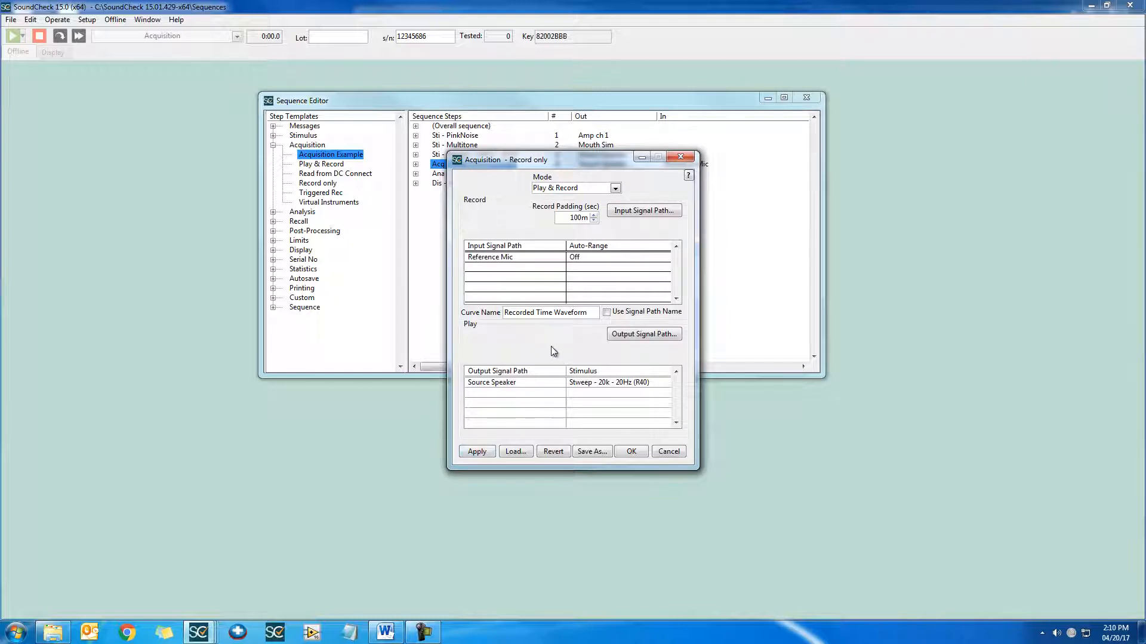
# Step: Set the acquisition step's record padding to 0 seconds and run the sequence
pyautogui.doubleClick(573, 217)
pyautogui.write('0')
pyautogui.click(630, 451)
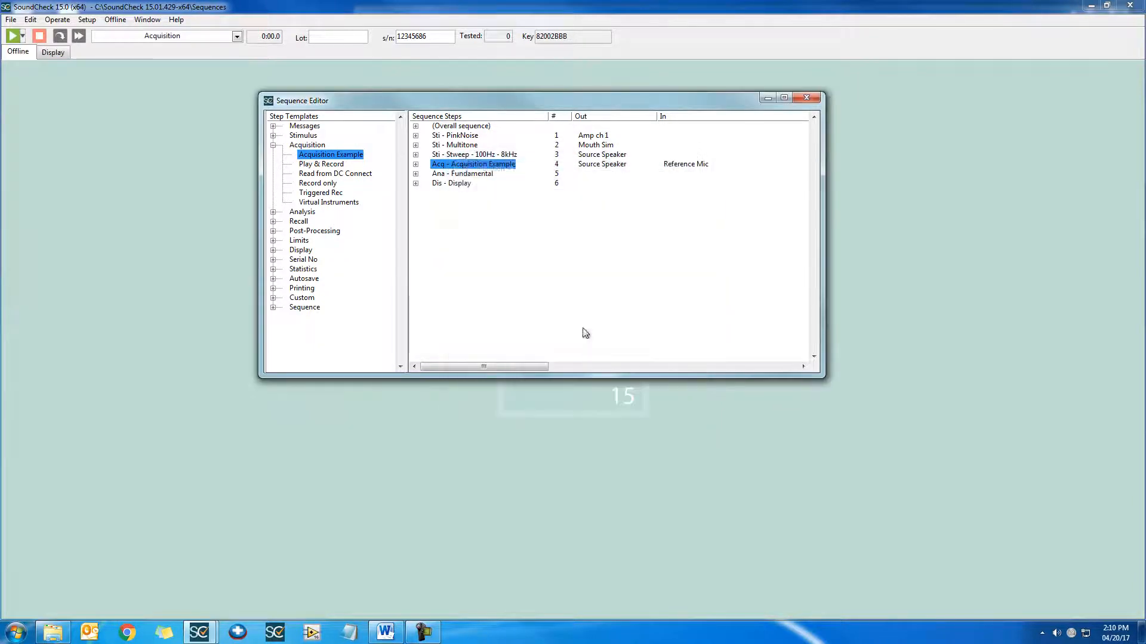
pyautogui.press('F2')
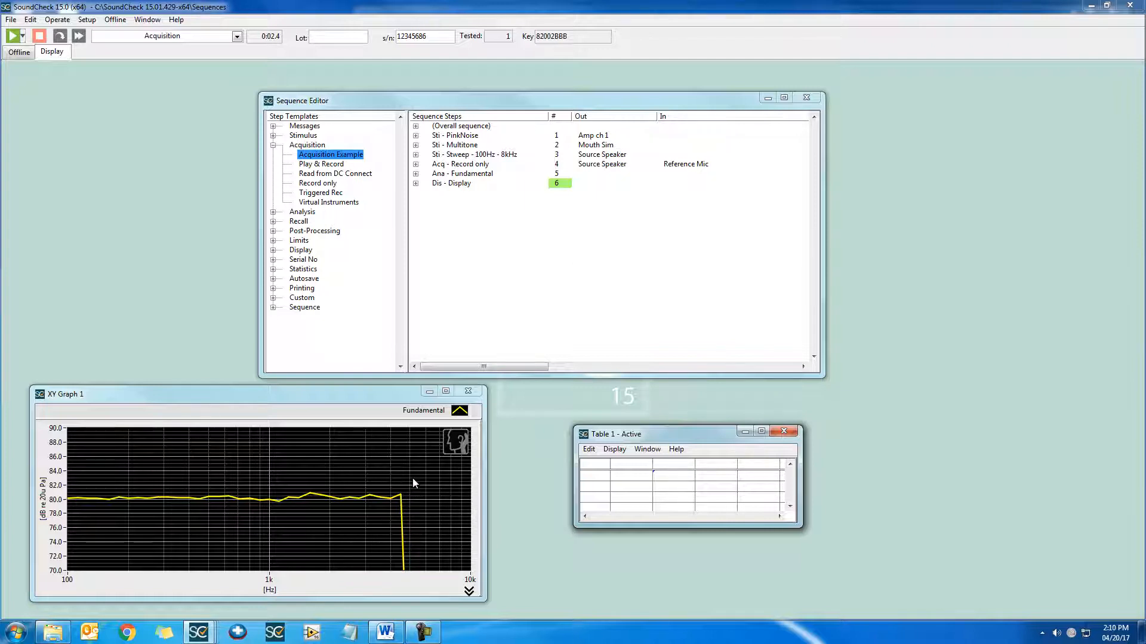
# Step: Show the Memory List and display the Recorded Time Waveform in a graph
pyautogui.click(86, 19)
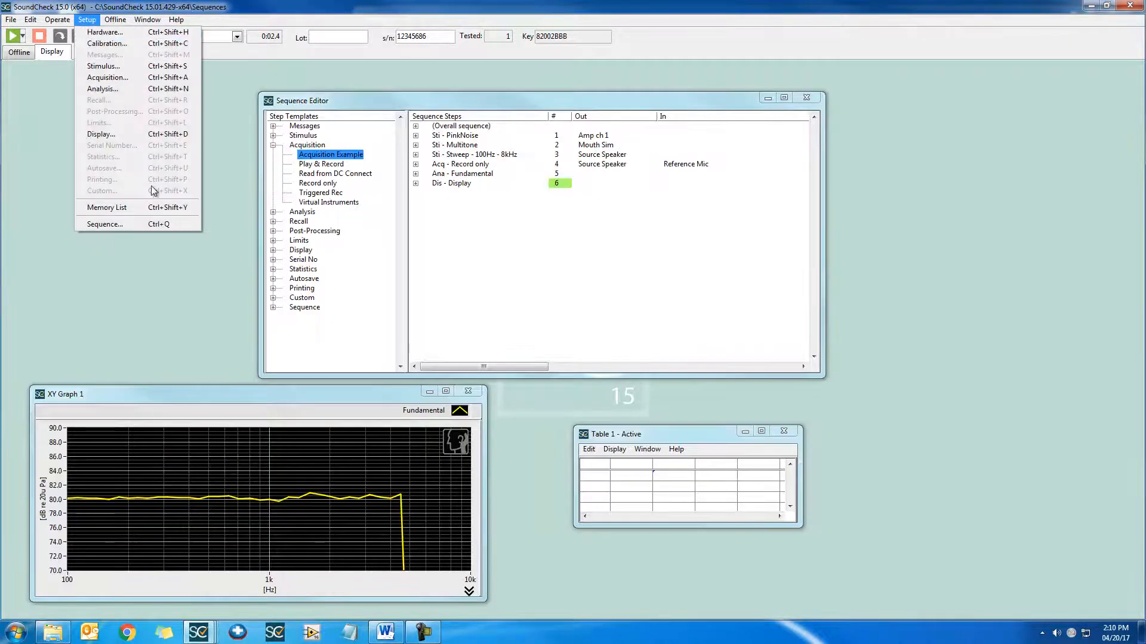
pyautogui.click(144, 207)
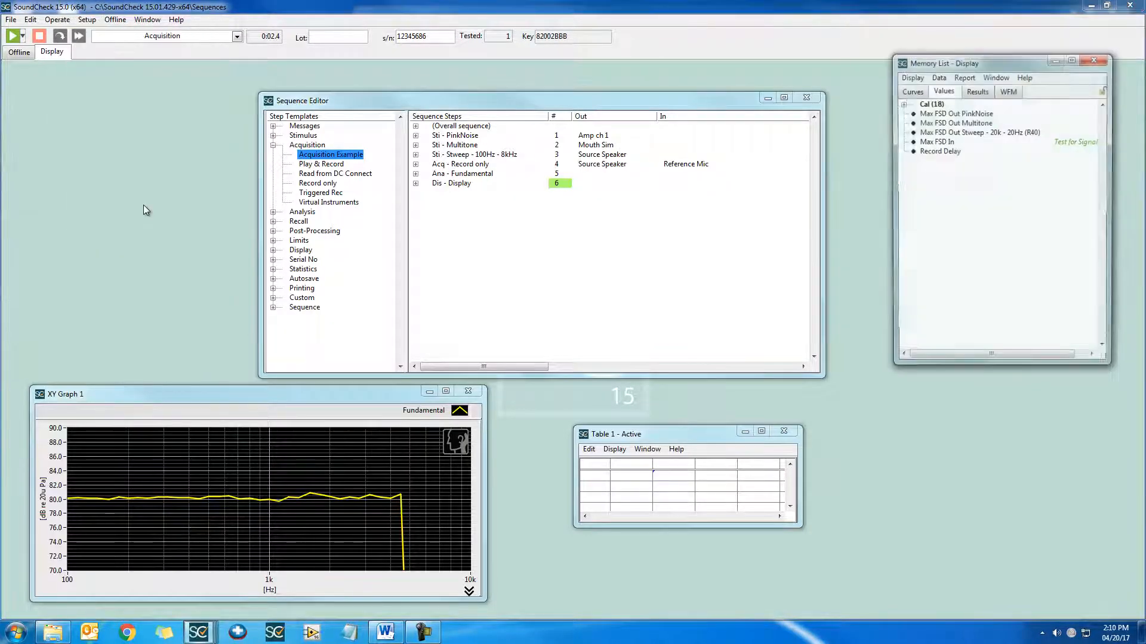
pyautogui.click(1013, 92)
pyautogui.doubleClick(993, 132)
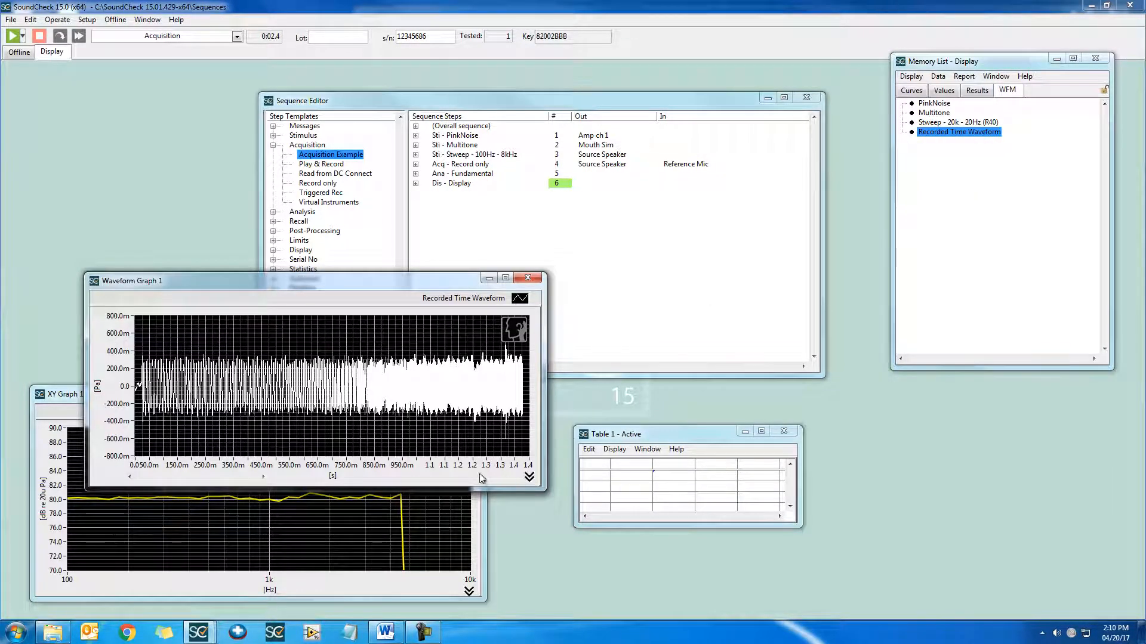
# Step: Examine the end of the recorded time waveform up close, and place its restored graph beside XY Graph 1
pyautogui.click(528, 477)
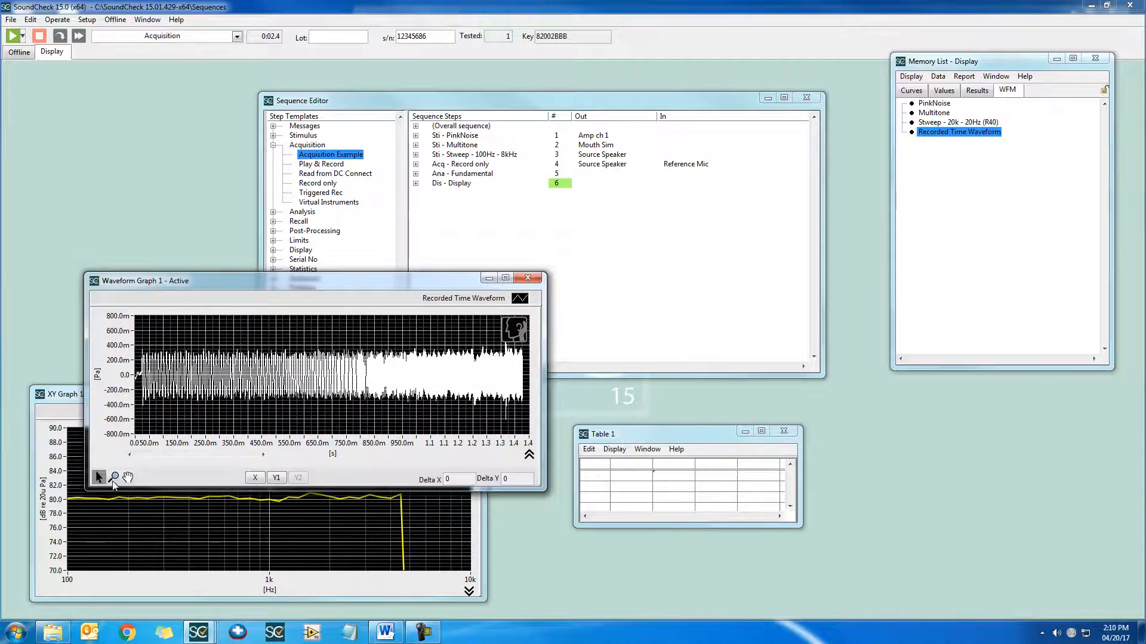
pyautogui.click(115, 477)
pyautogui.click(130, 482)
pyautogui.moveTo(513, 317); pyautogui.dragTo(528, 434)
pyautogui.moveTo(345, 386); pyautogui.dragTo(424, 388)
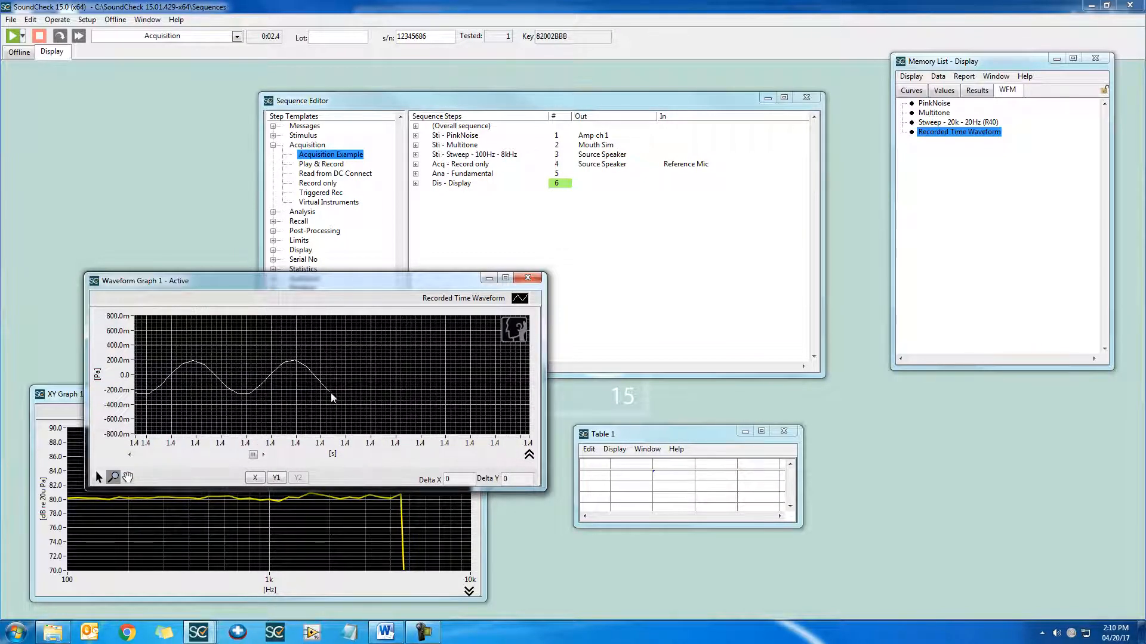
pyautogui.click(256, 479)
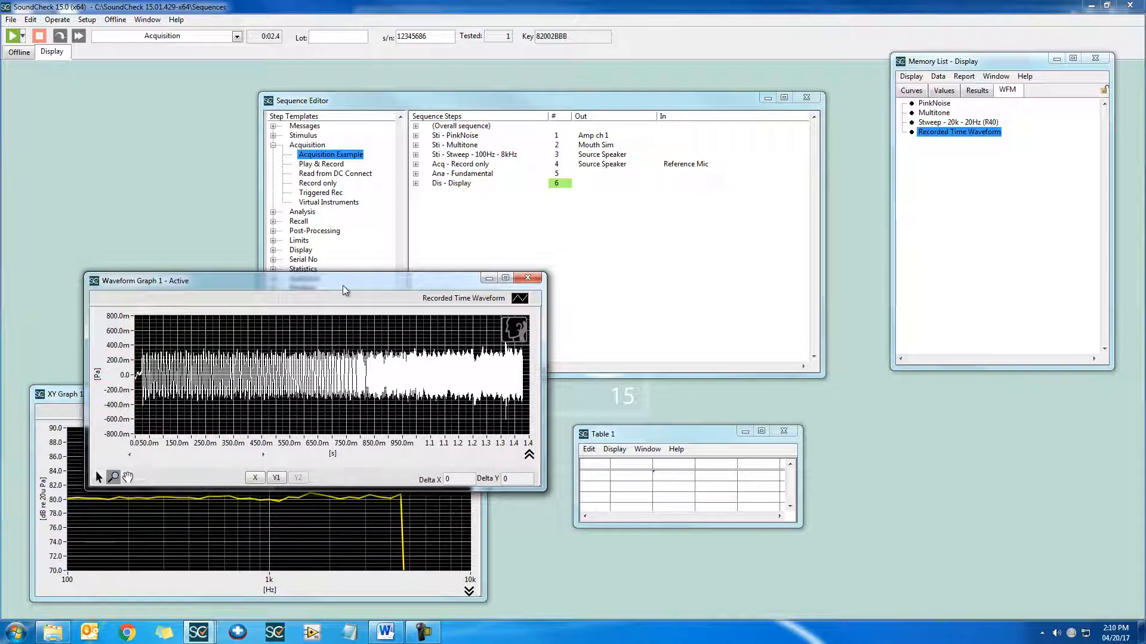
pyautogui.moveTo(349, 284); pyautogui.dragTo(752, 395)
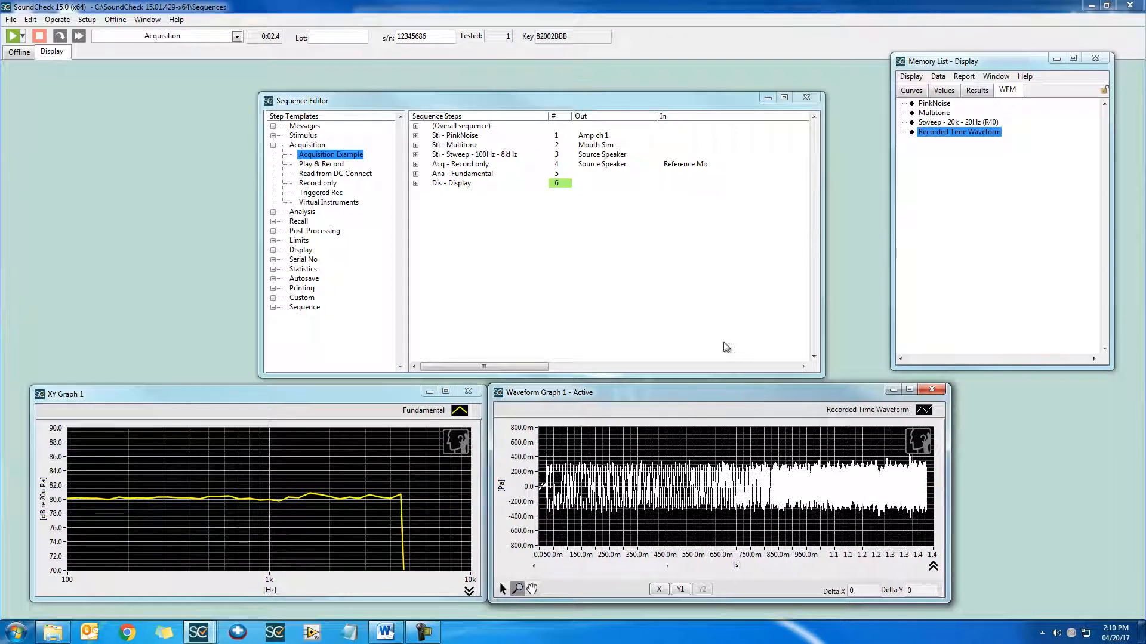
# Step: Set the acquisition step's record padding to 100m seconds and run the sequence again
pyautogui.click(562, 249)
pyautogui.doubleClick(442, 164)
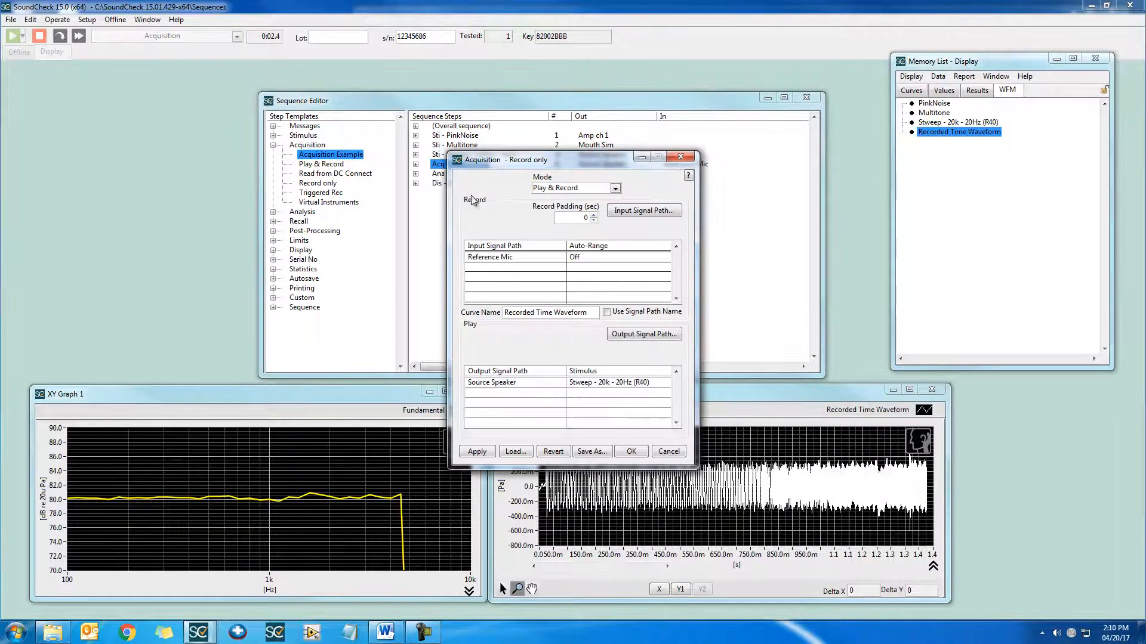
pyautogui.click(580, 219)
pyautogui.write('100m')
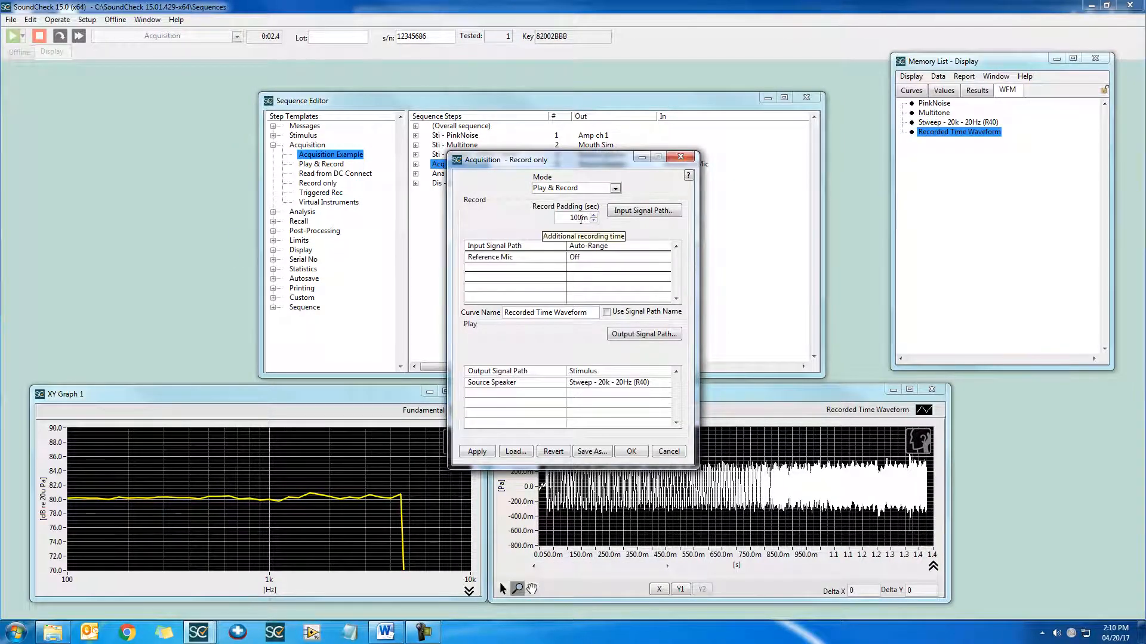
pyautogui.click(628, 455)
pyautogui.click(551, 277)
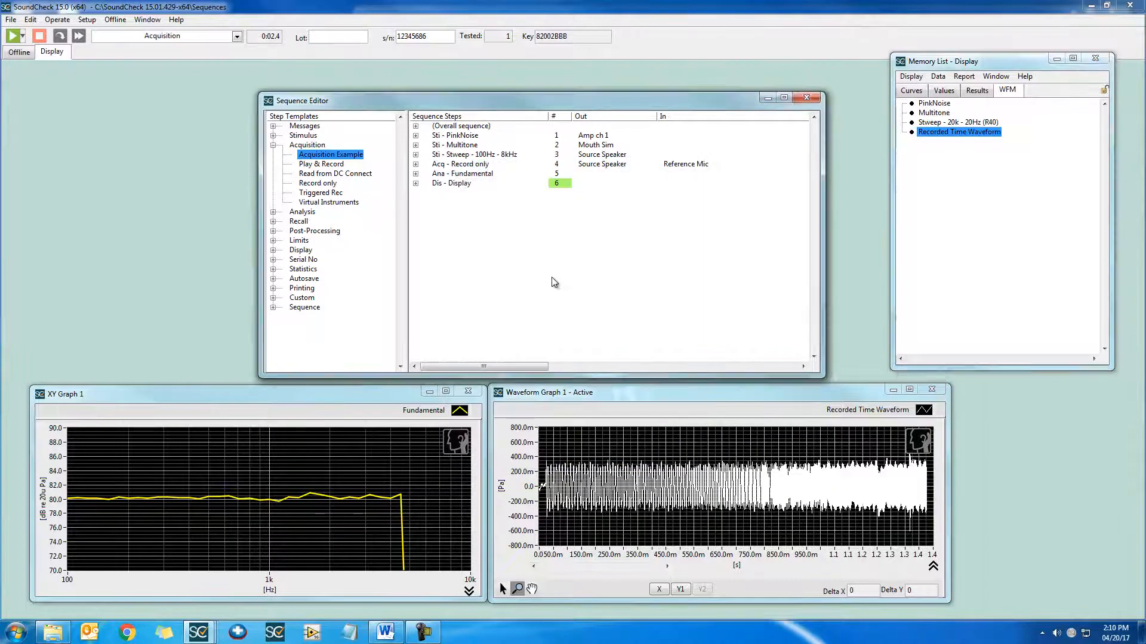
pyautogui.press('F2')
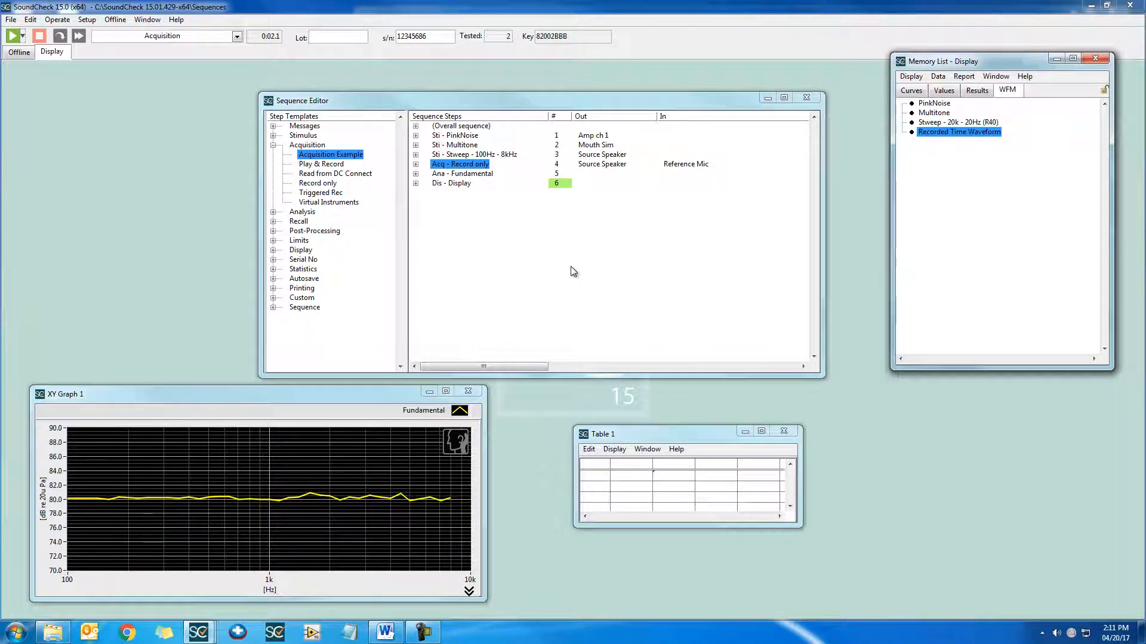
# Step: Open the Record only acquisition step and bring up its input signal path selection
pyautogui.click(572, 272)
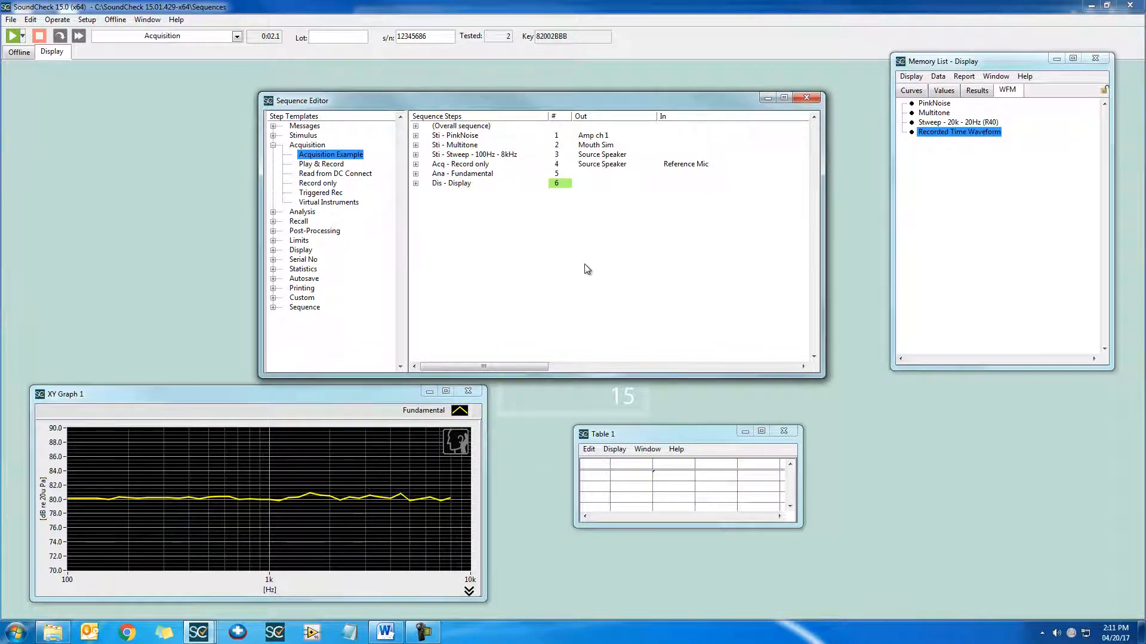
pyautogui.doubleClick(533, 165)
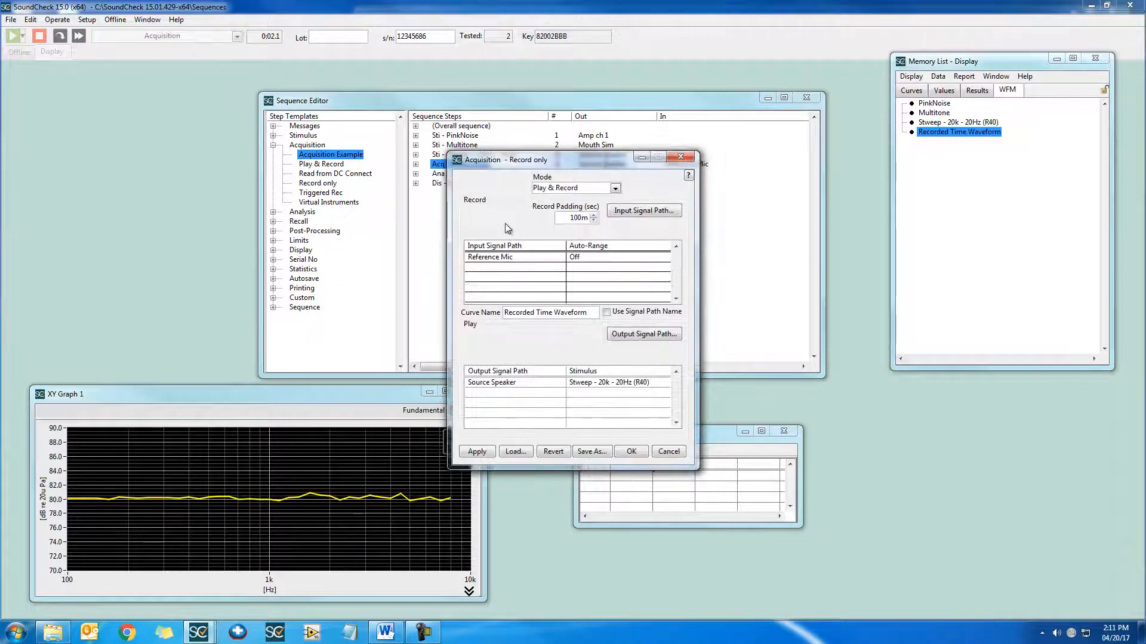
pyautogui.click(650, 213)
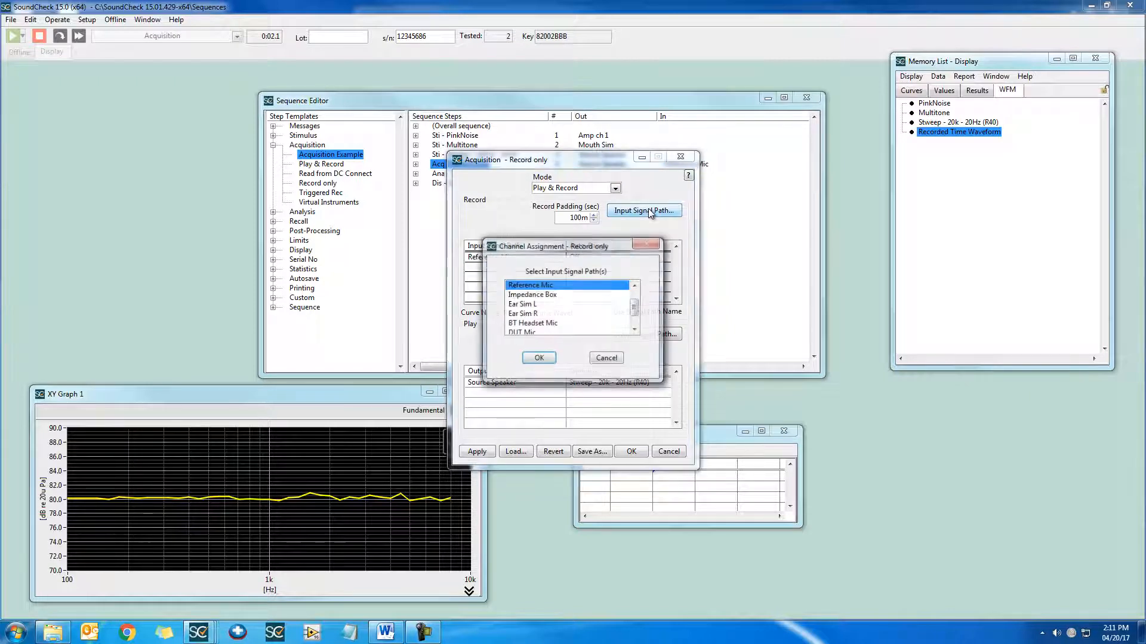
# Step: Try multi-selecting input signal paths, including Reference Mic with Impedance Box and the range from Ear Sim R to Accelerometer
pyautogui.keyDown('ctrl'); pyautogui.click(576, 295); pyautogui.keyUp('ctrl')
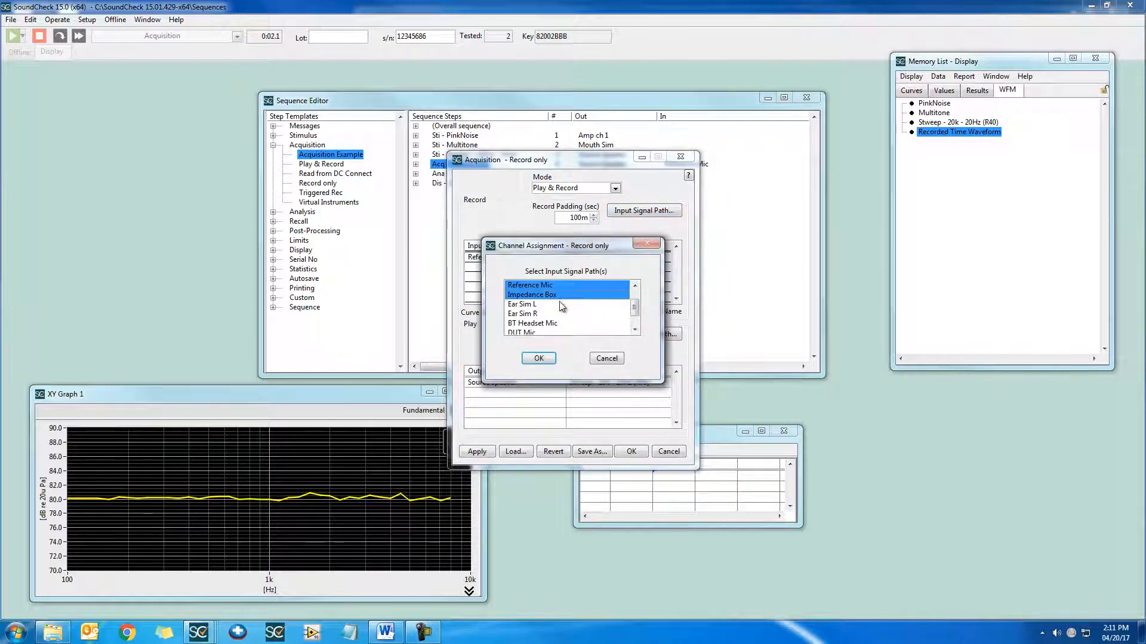
pyautogui.keyDown('ctrl'); pyautogui.click(562, 304); pyautogui.keyUp('ctrl')
pyautogui.click(565, 315)
pyautogui.click(568, 303)
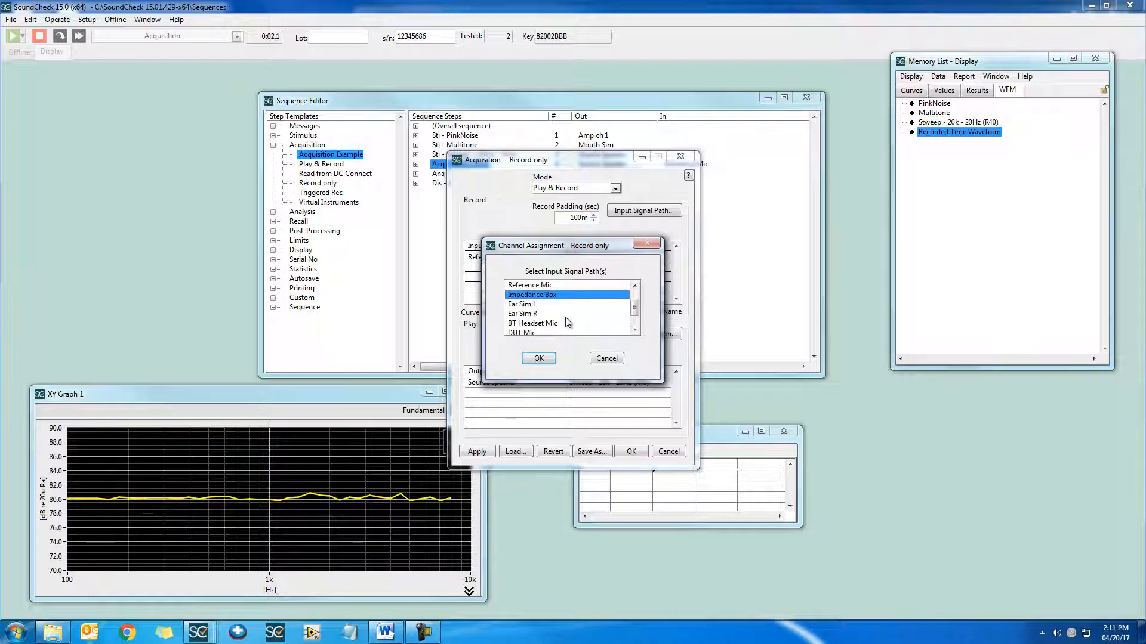
pyautogui.click(565, 315)
pyautogui.scroll(-2, 573, 299)
pyautogui.keyDown('shift'); pyautogui.click(564, 323); pyautogui.keyUp('shift')
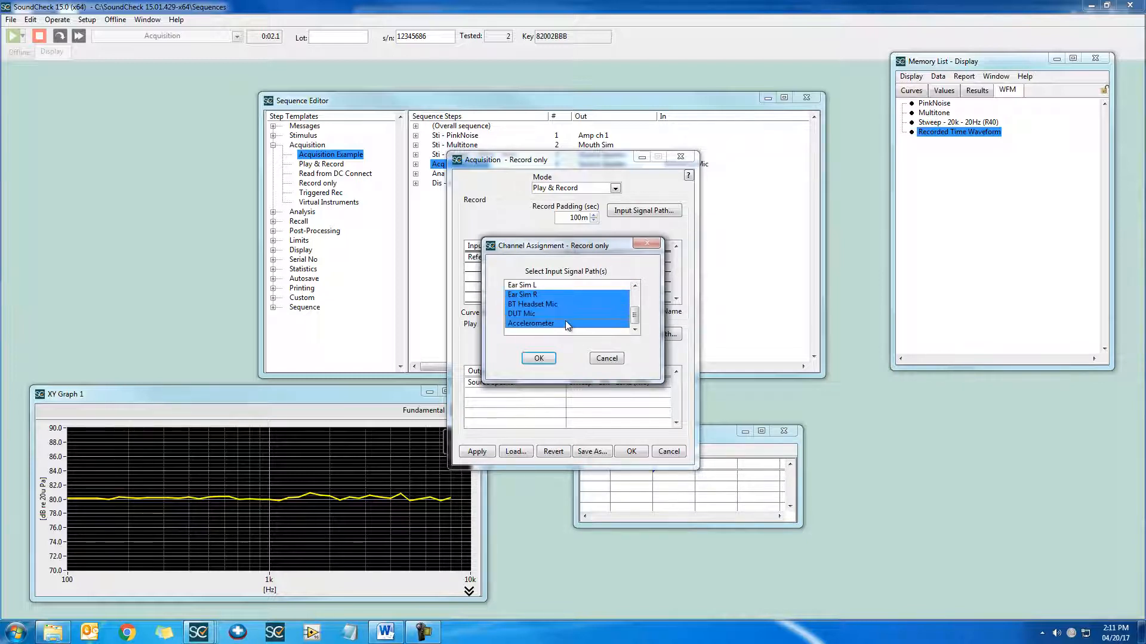
pyautogui.scroll(4, 564, 321)
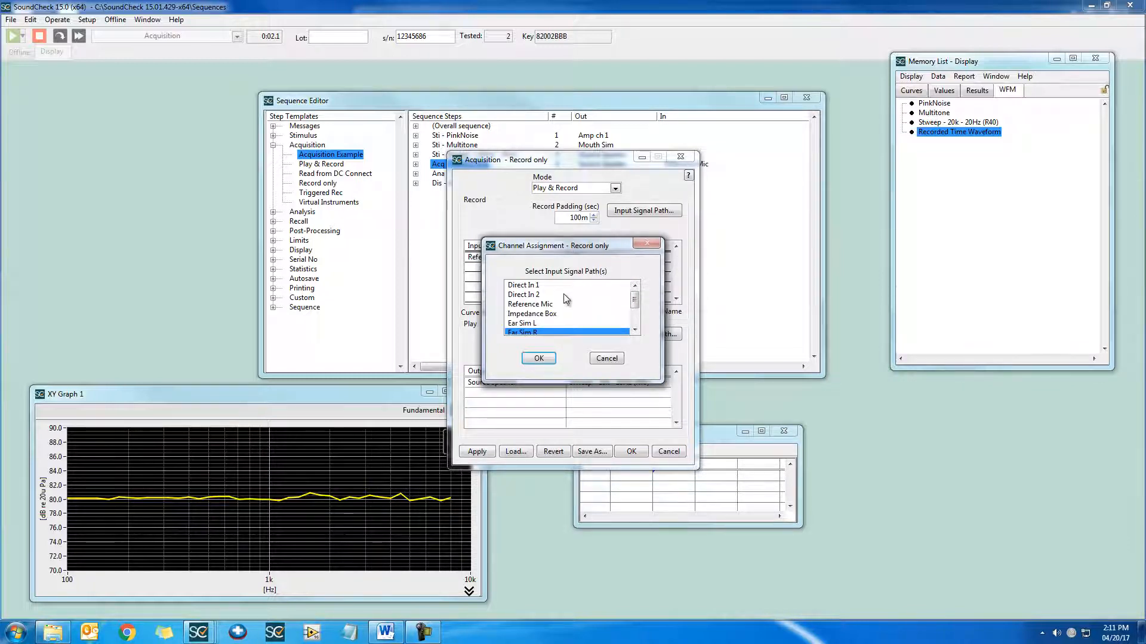
# Step: Assign Reference Mic, Impedance Box and Ear Sim L as the acquisition step's input signal paths
pyautogui.click(565, 304)
pyautogui.keyDown('shift'); pyautogui.click(561, 323); pyautogui.keyUp('shift')
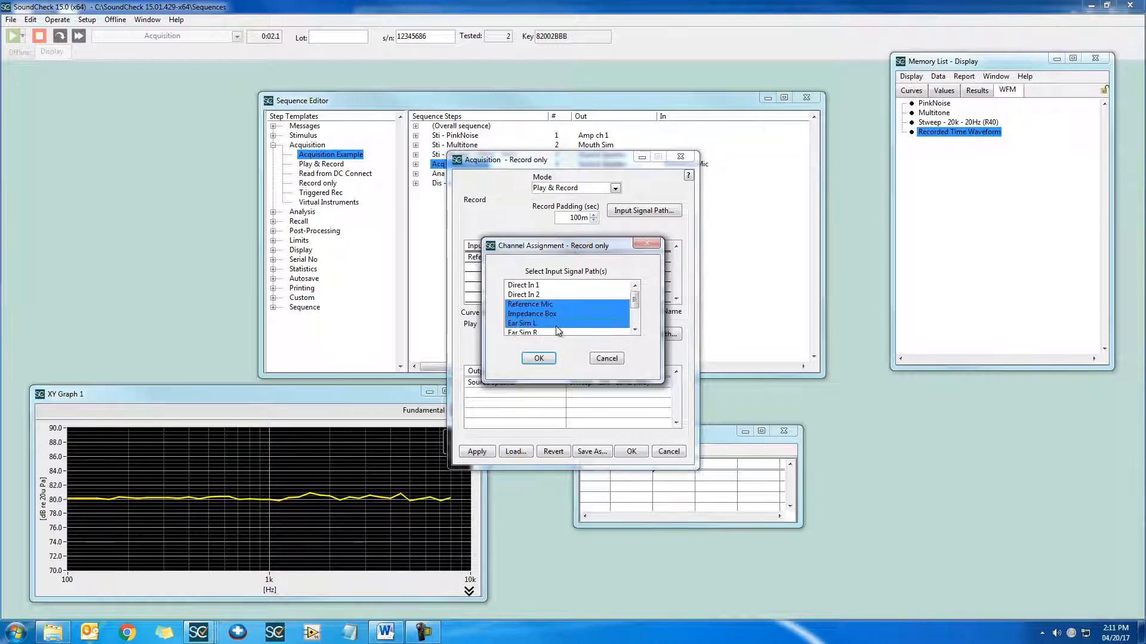
pyautogui.click(538, 358)
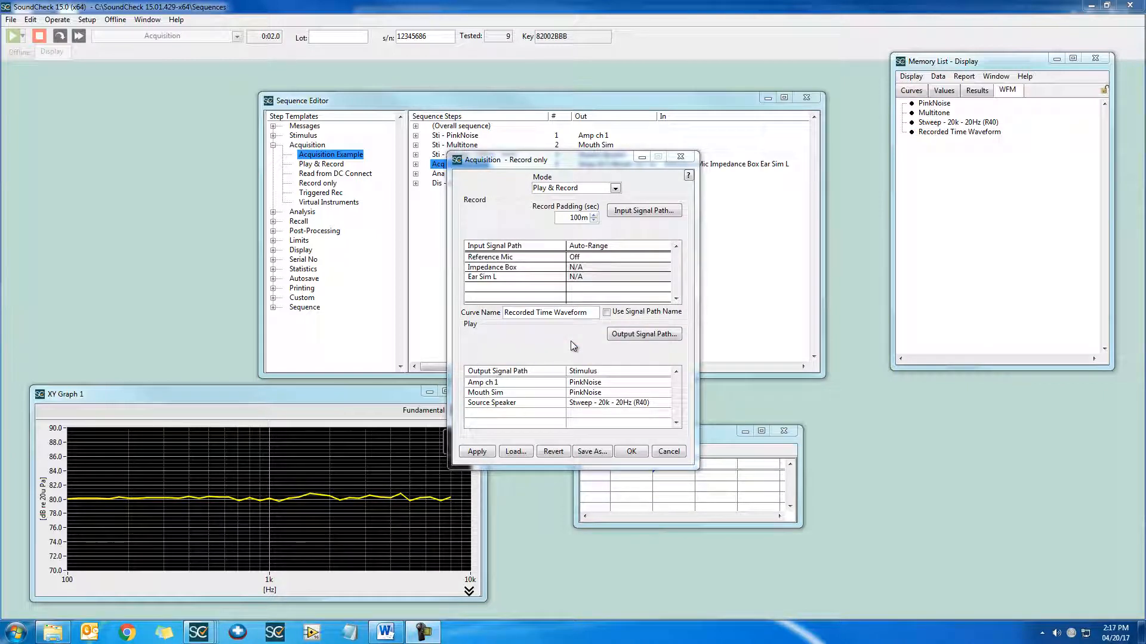
# Step: Set the Mouth Sim output path's stimulus to Multitone and apply the acquisition settings
pyautogui.click(570, 342)
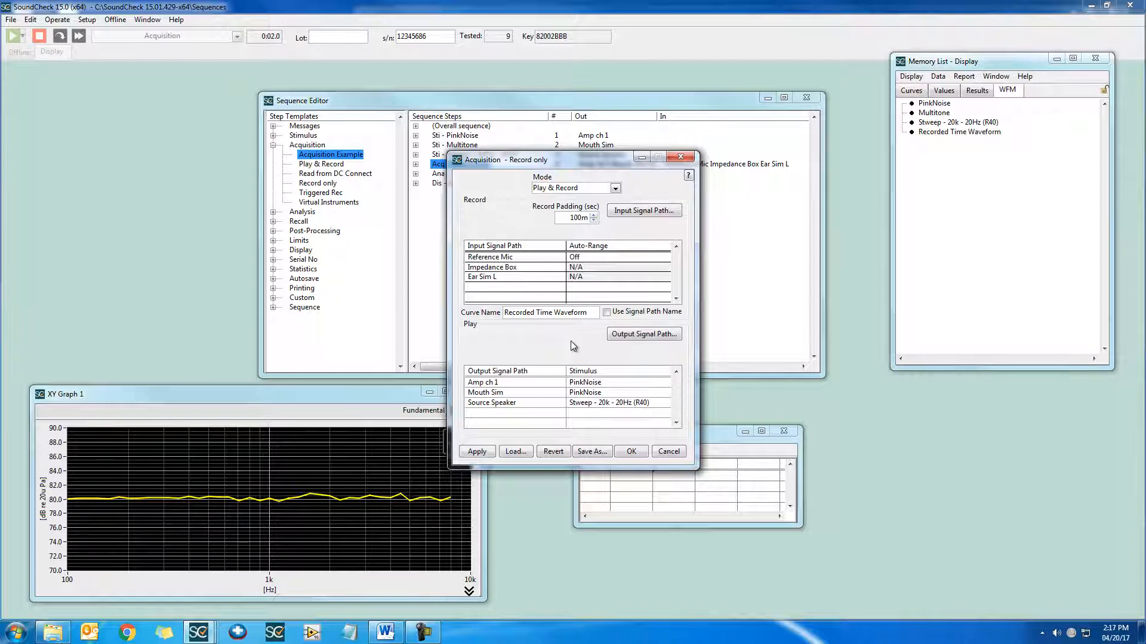
pyautogui.click(663, 394)
pyautogui.click(661, 393)
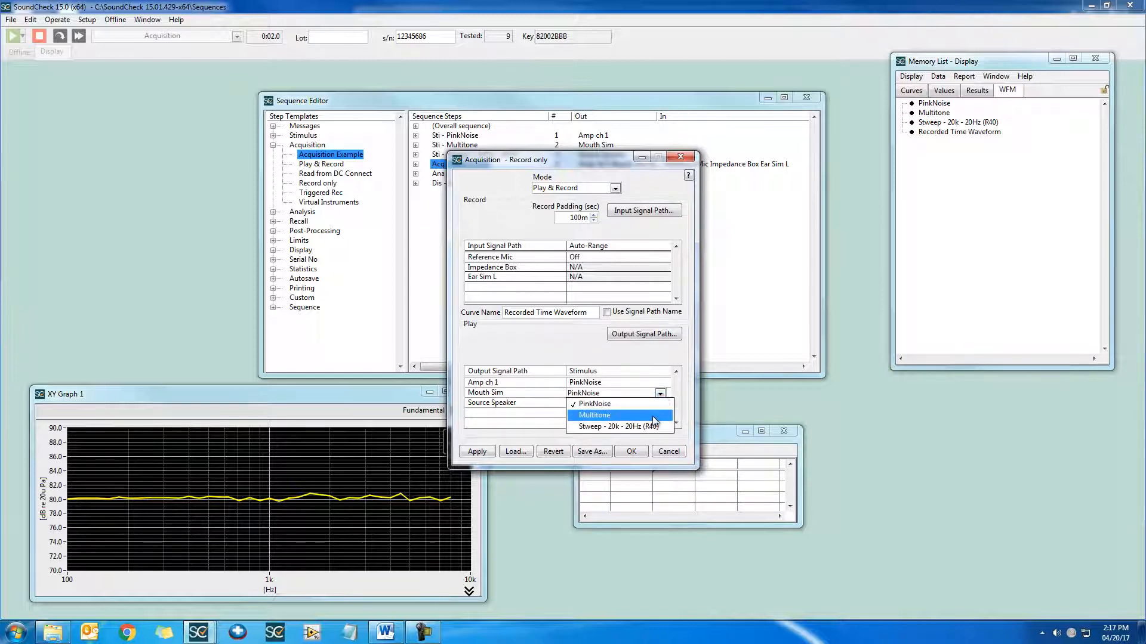
pyautogui.click(654, 417)
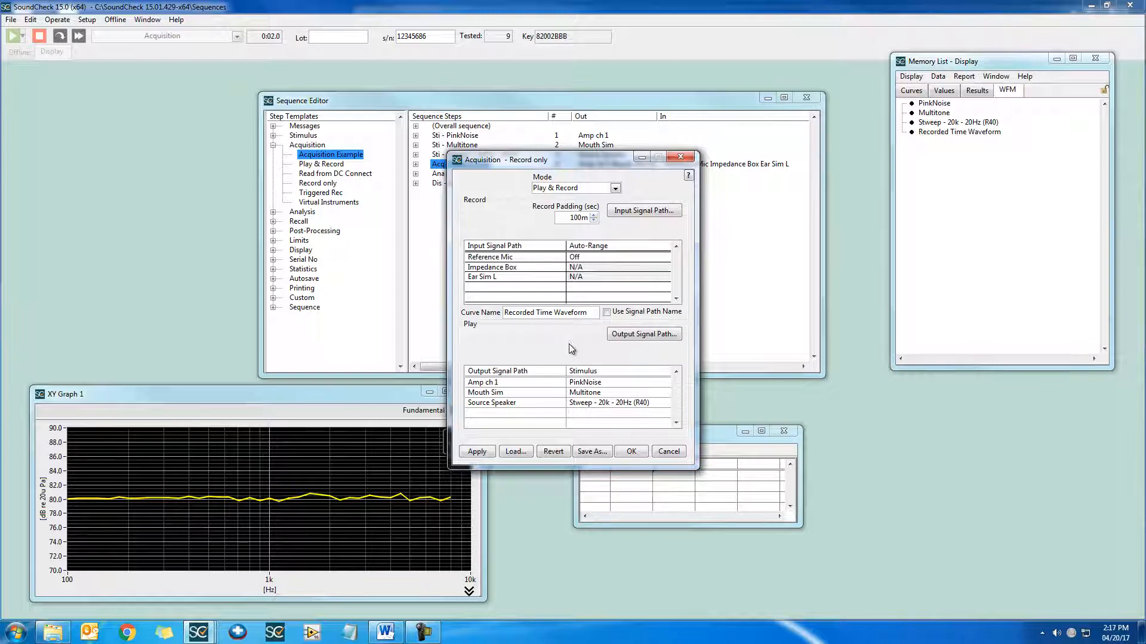
pyautogui.click(486, 449)
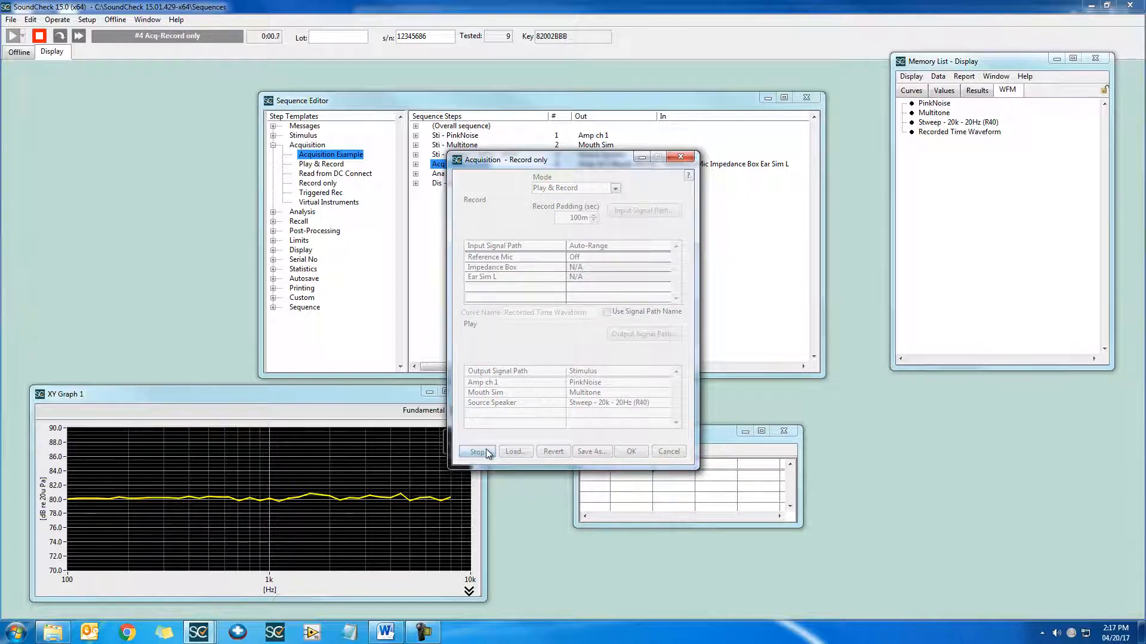
pyautogui.click(488, 449)
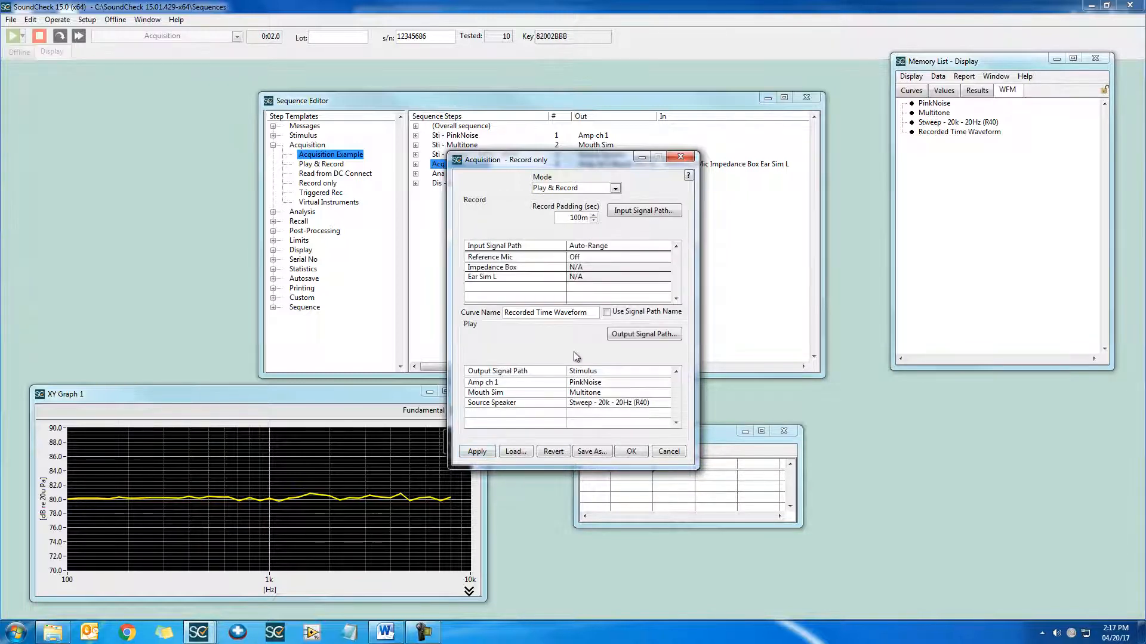
# Step: Select the Recorded Time Waveform in the Memory List, enable Use Signal Path Name for the recorded curves and apply the acquisition
pyautogui.click(969, 131)
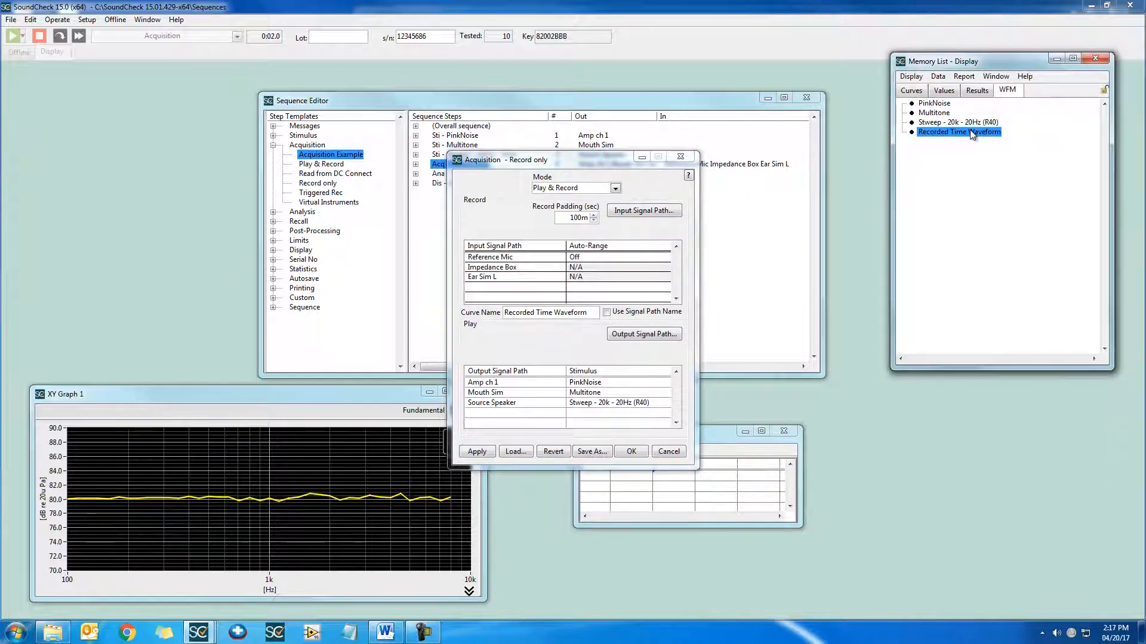
pyautogui.click(606, 312)
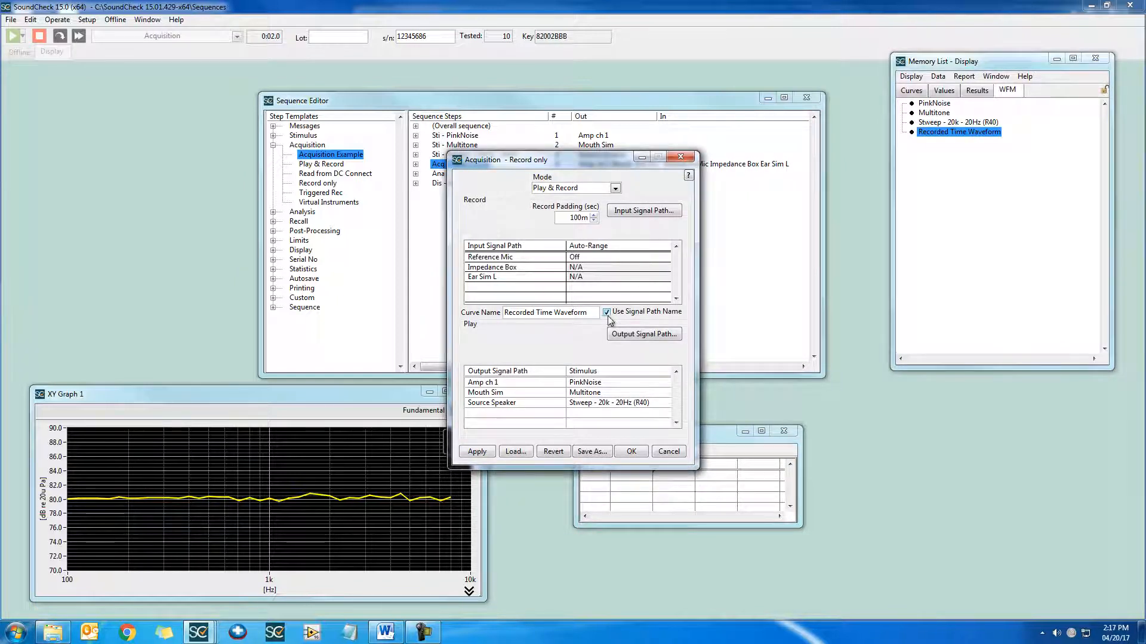
pyautogui.click(477, 452)
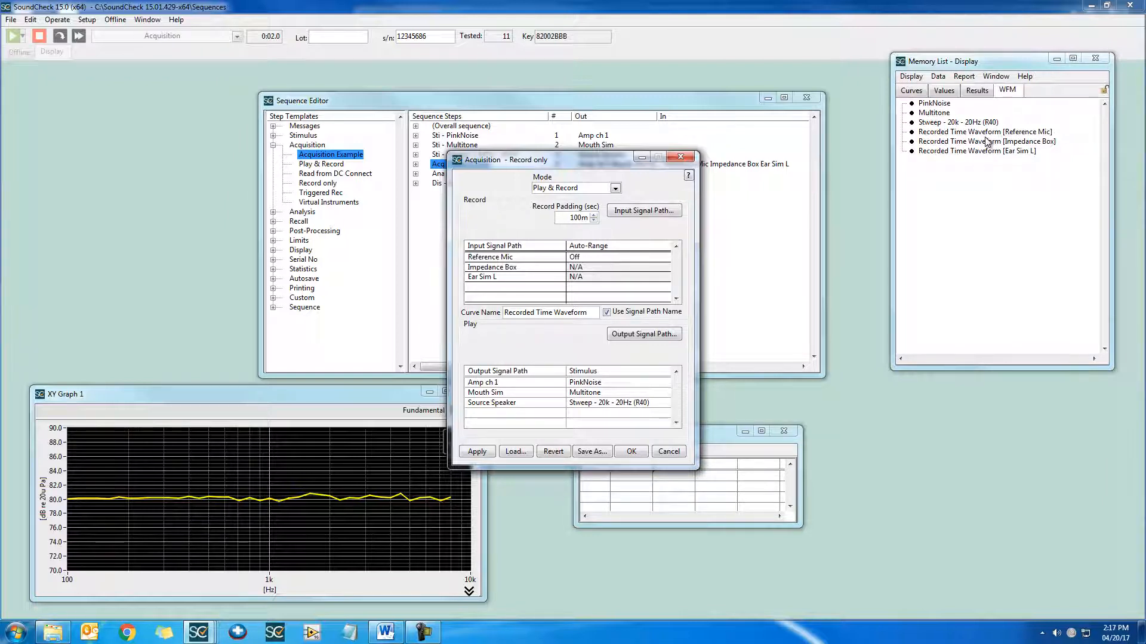
# Step: Set the acquisition's curve name to RTW and apply the settings
pyautogui.moveTo(595, 315); pyautogui.dragTo(432, 315)
pyautogui.write('RTW')
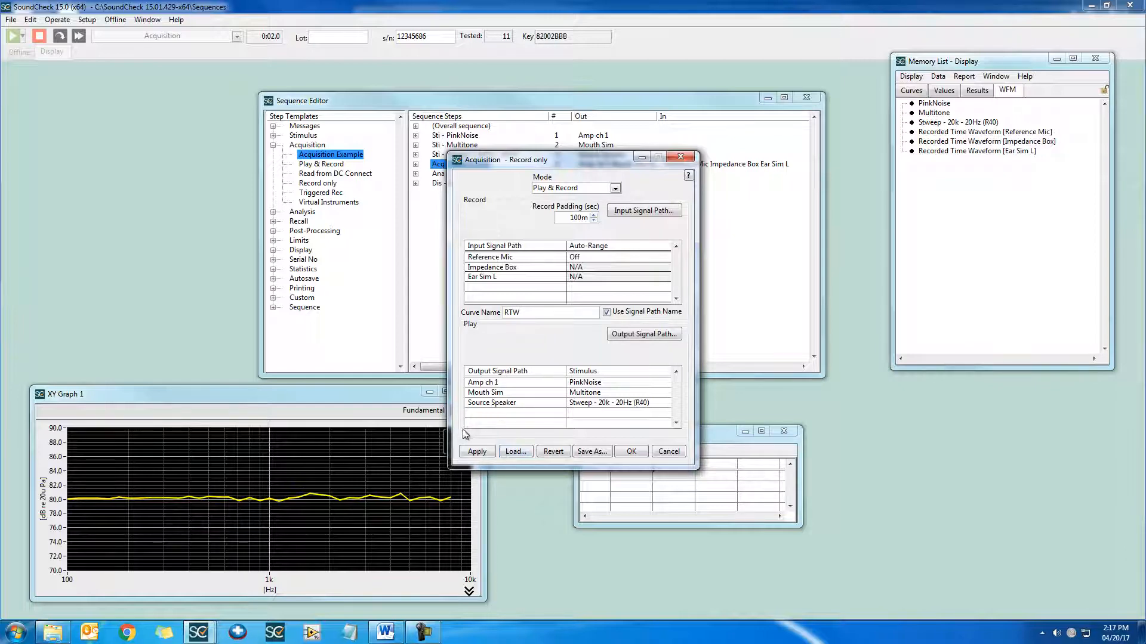
pyautogui.click(477, 452)
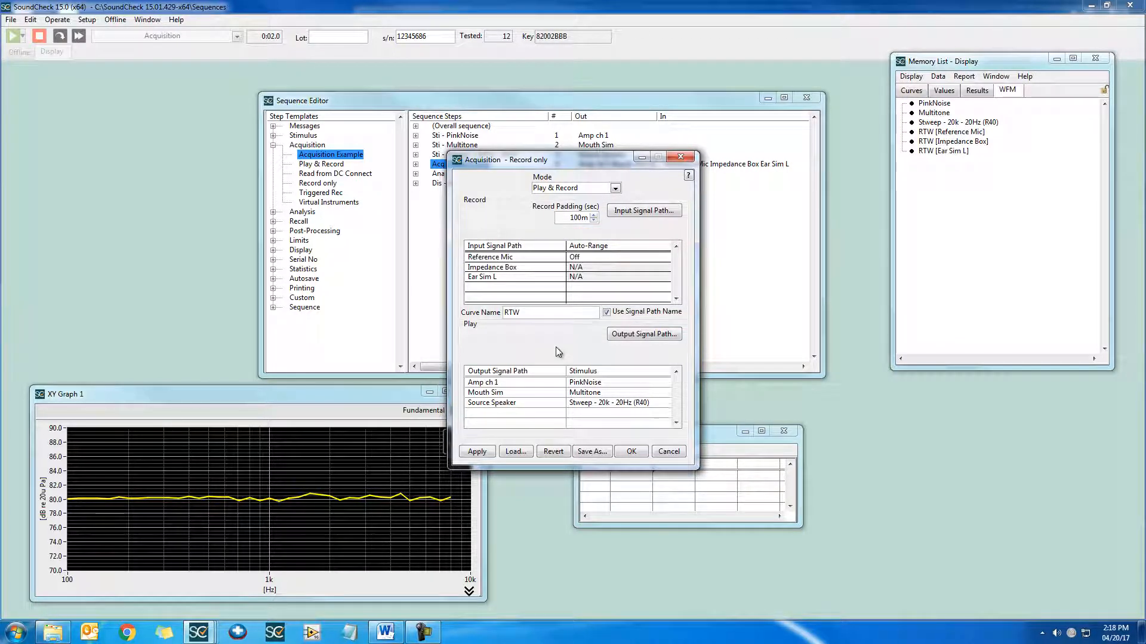
# Step: Display the Max FSD In RTW values for Reference Mic, Impedance Box and Ear Sim L in separate tables arranged around the acquisition window
pyautogui.click(941, 90)
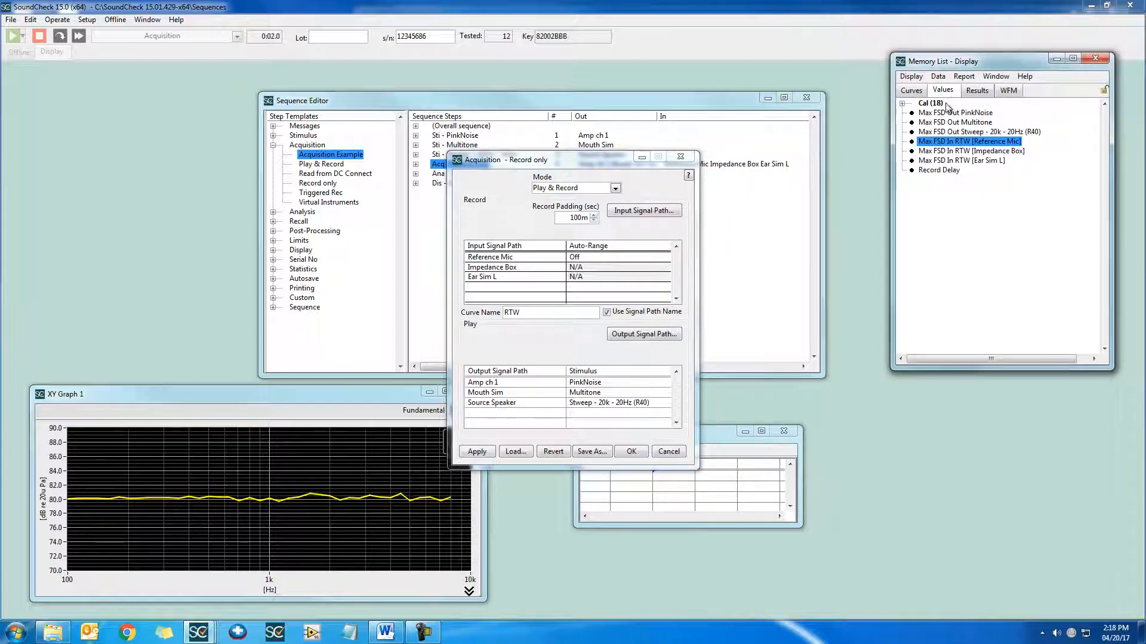
pyautogui.doubleClick(978, 143)
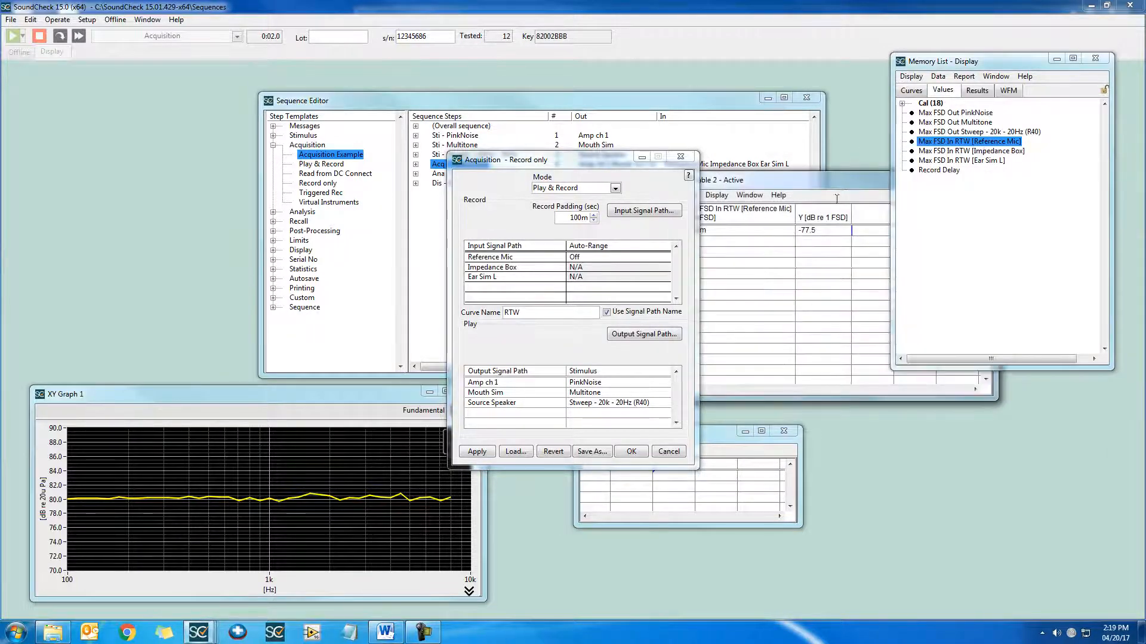
pyautogui.moveTo(310, 86); pyautogui.dragTo(186, 100)
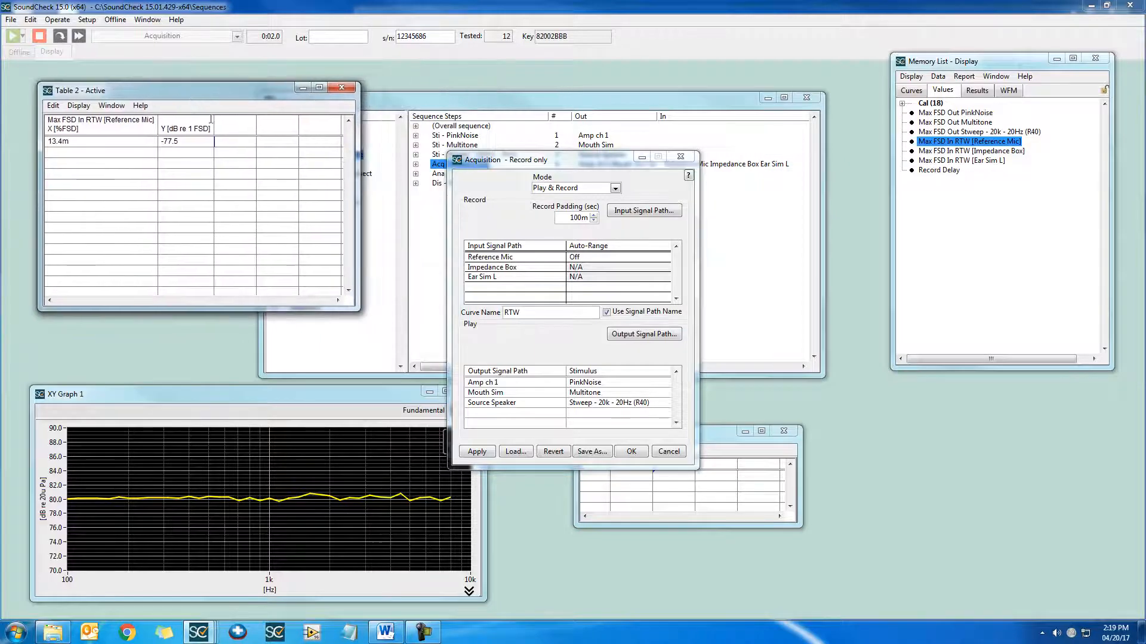
pyautogui.doubleClick(968, 151)
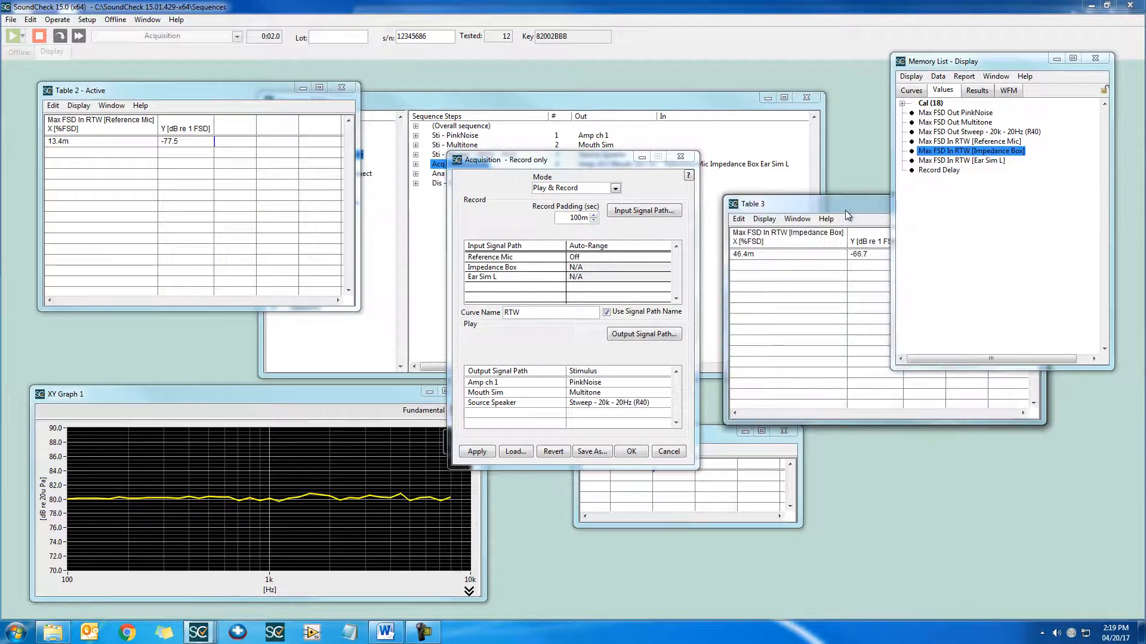
pyautogui.moveTo(847, 206); pyautogui.dragTo(179, 327)
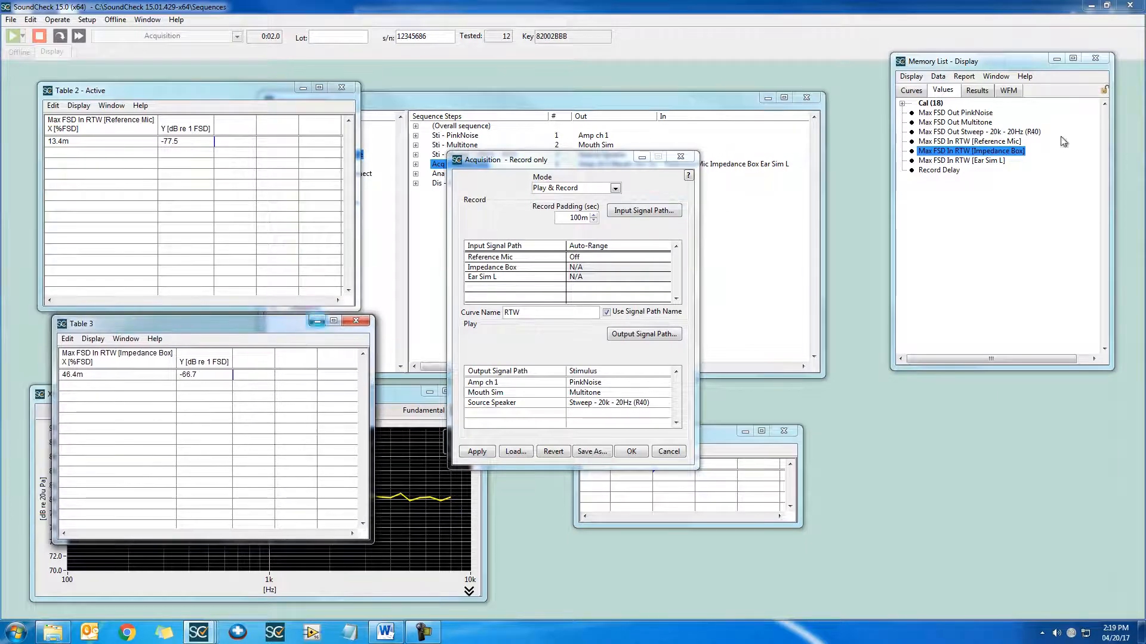
pyautogui.doubleClick(980, 160)
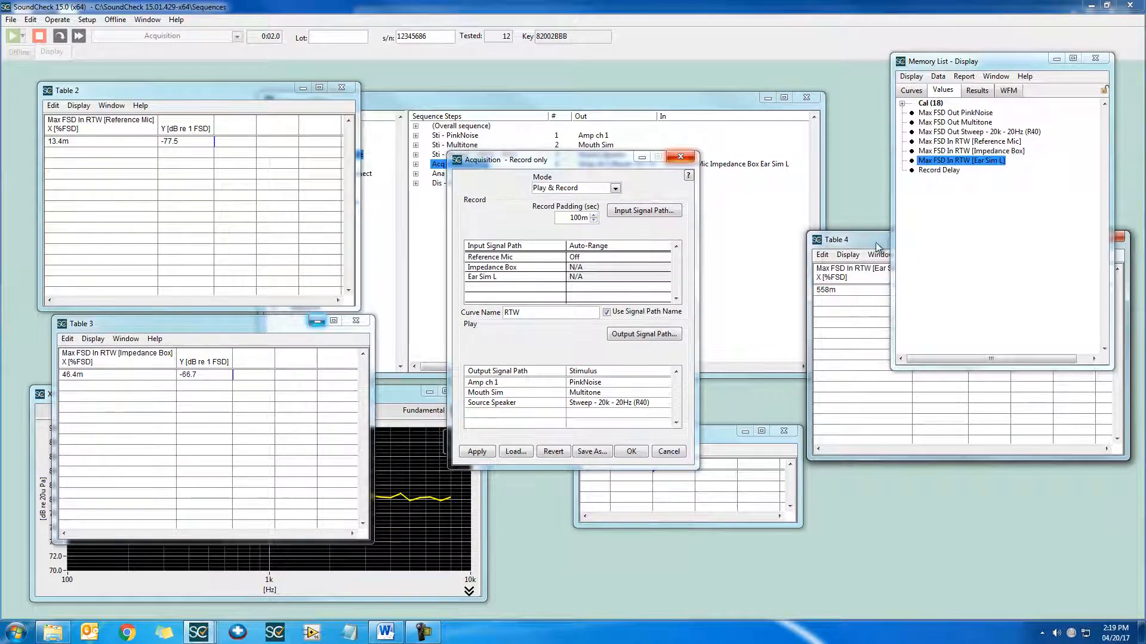
pyautogui.moveTo(875, 242); pyautogui.dragTo(820, 395)
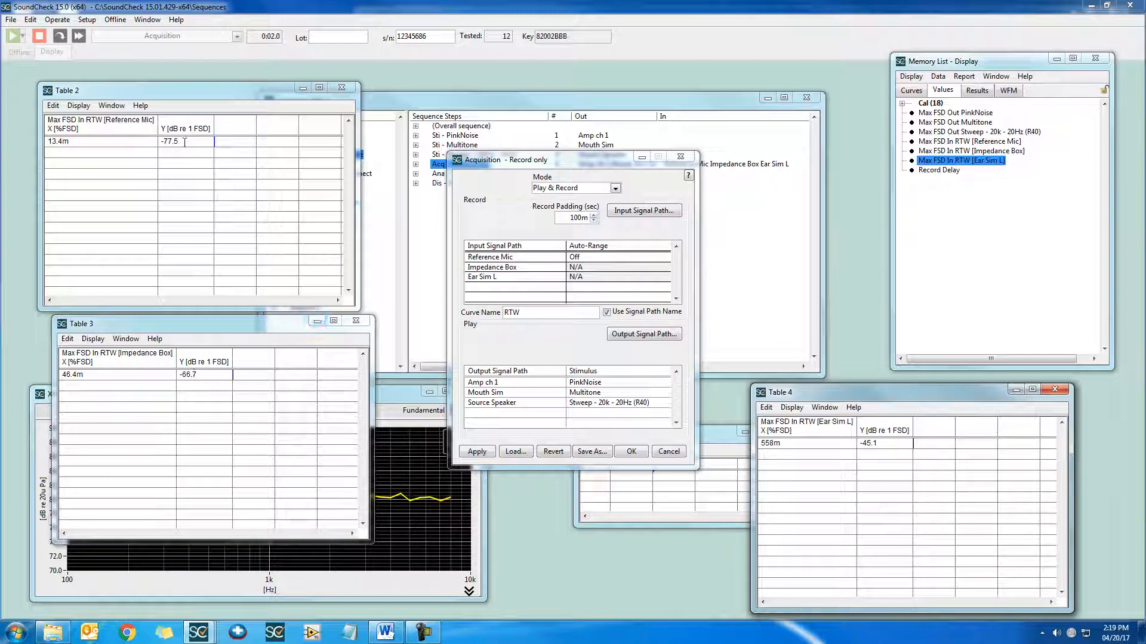
# Step: Close the three Max FSD tables and accept the acquisition step's settings
pyautogui.click(1054, 389)
pyautogui.click(356, 321)
pyautogui.click(342, 86)
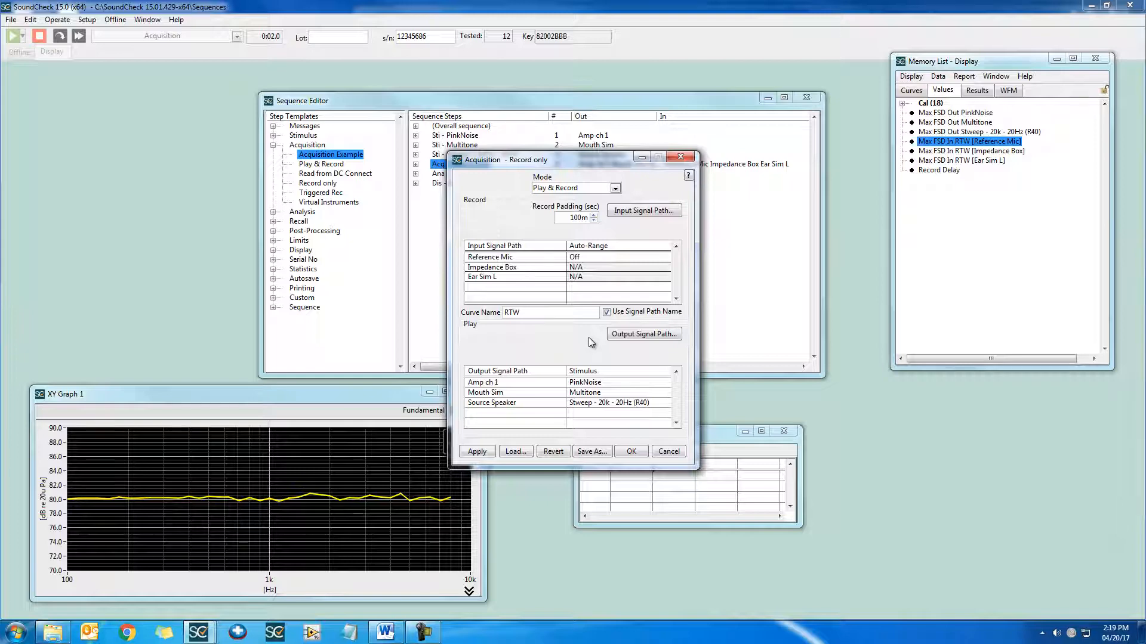
pyautogui.click(631, 451)
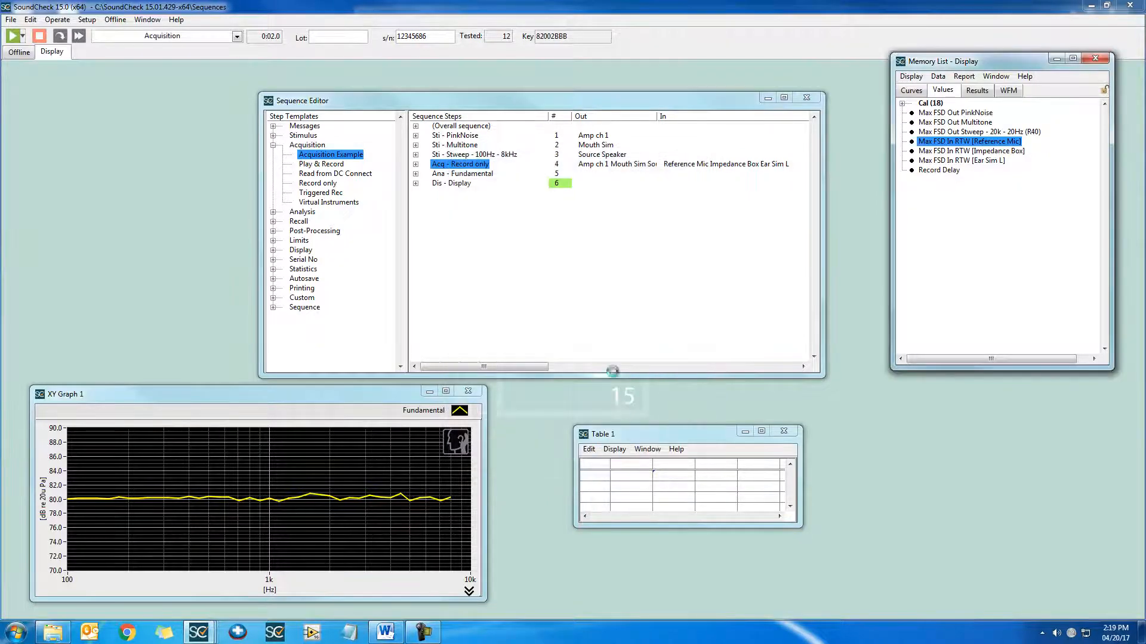
# Step: Examine the hardware device details of the Reference Mic, Impedance Box and Ear Sim L input paths in system calibration, leaving without saving
pyautogui.click(532, 259)
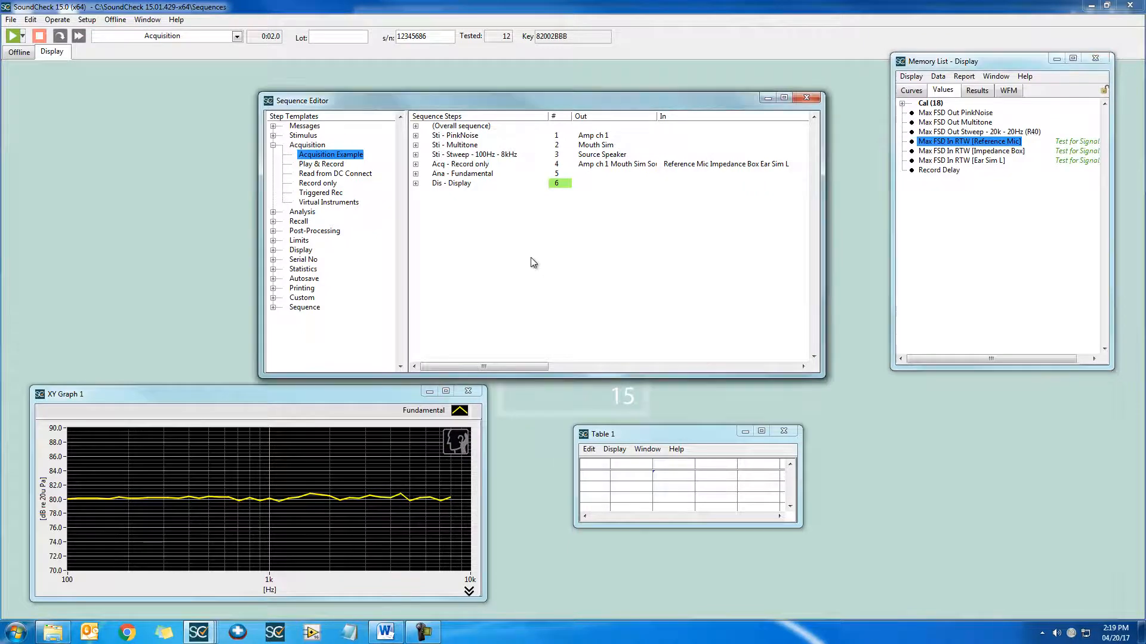
pyautogui.click(87, 20)
pyautogui.click(135, 44)
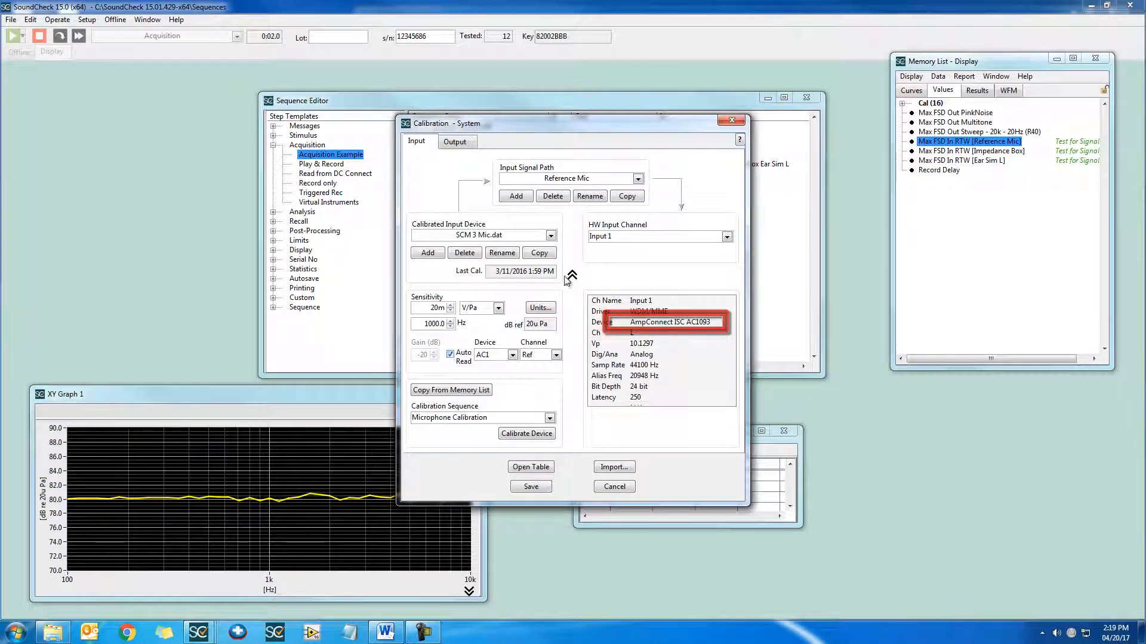
pyautogui.click(613, 179)
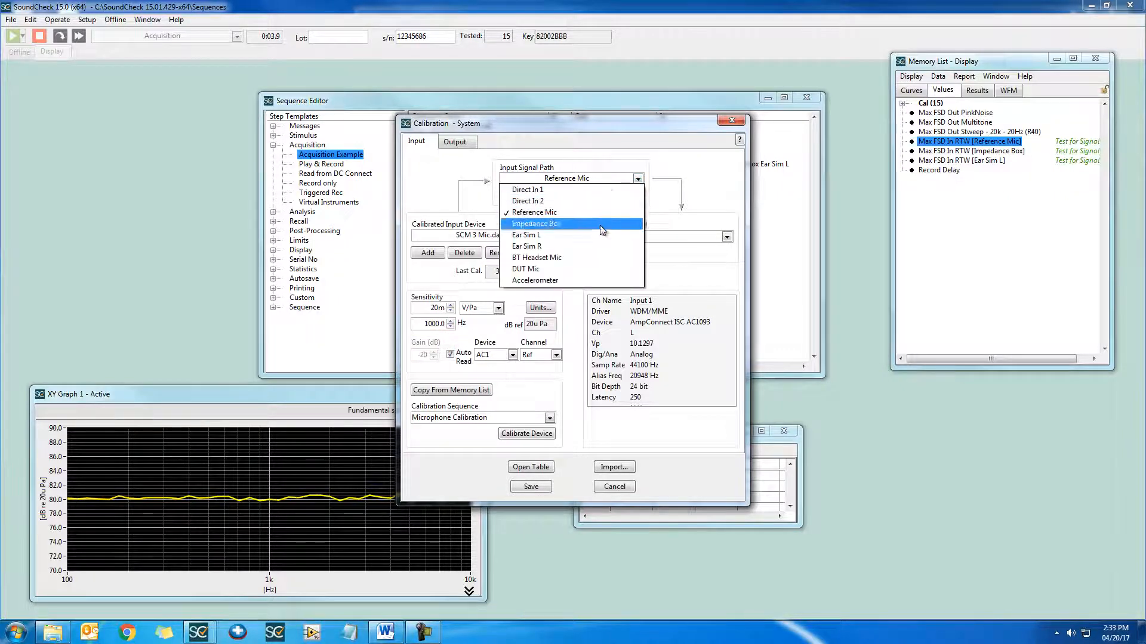
pyautogui.click(601, 224)
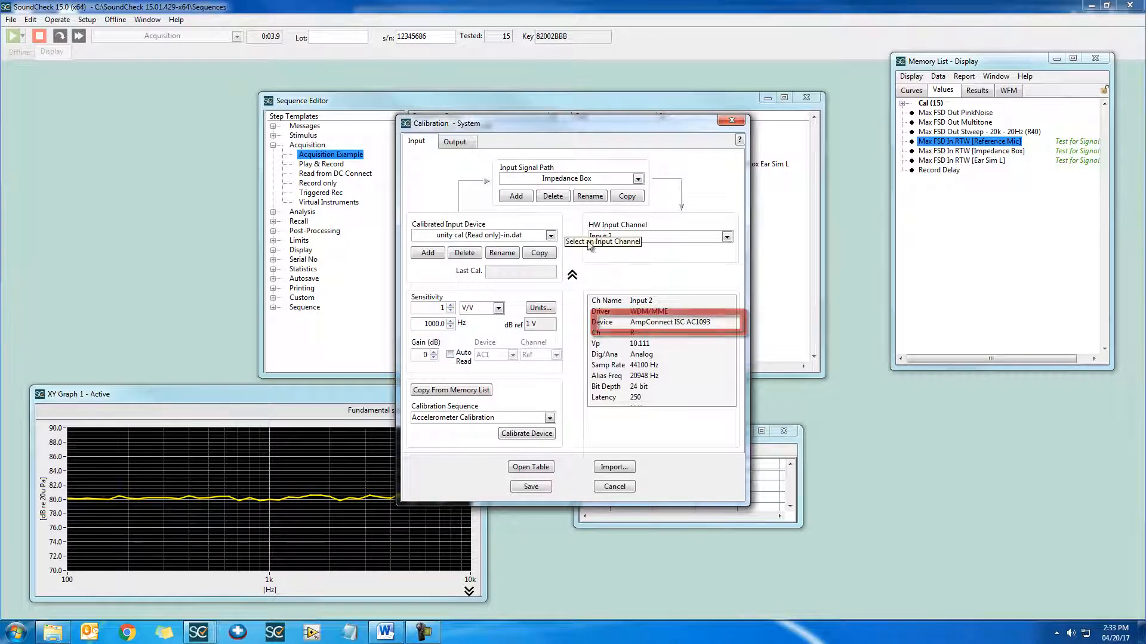
pyautogui.click(609, 182)
pyautogui.click(603, 232)
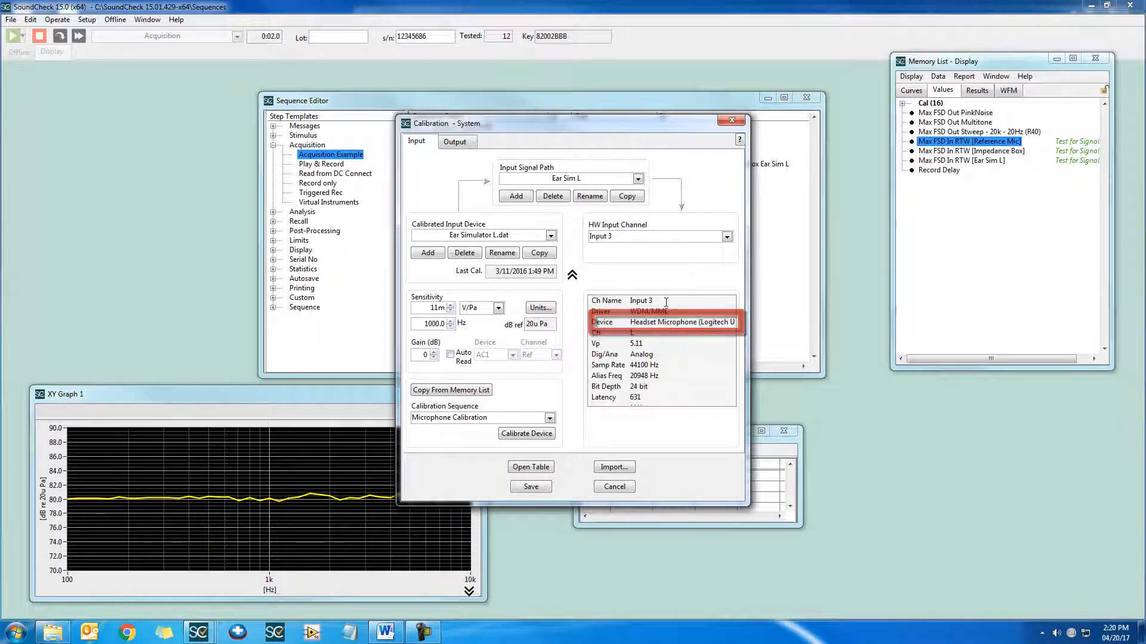
pyautogui.click(614, 487)
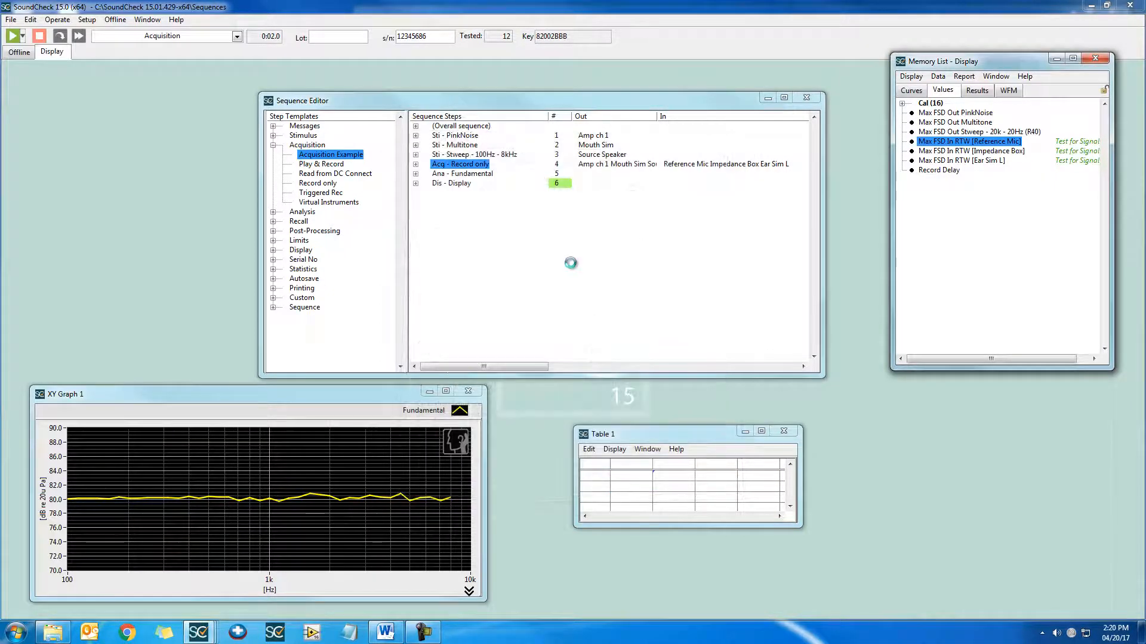
pyautogui.click(520, 256)
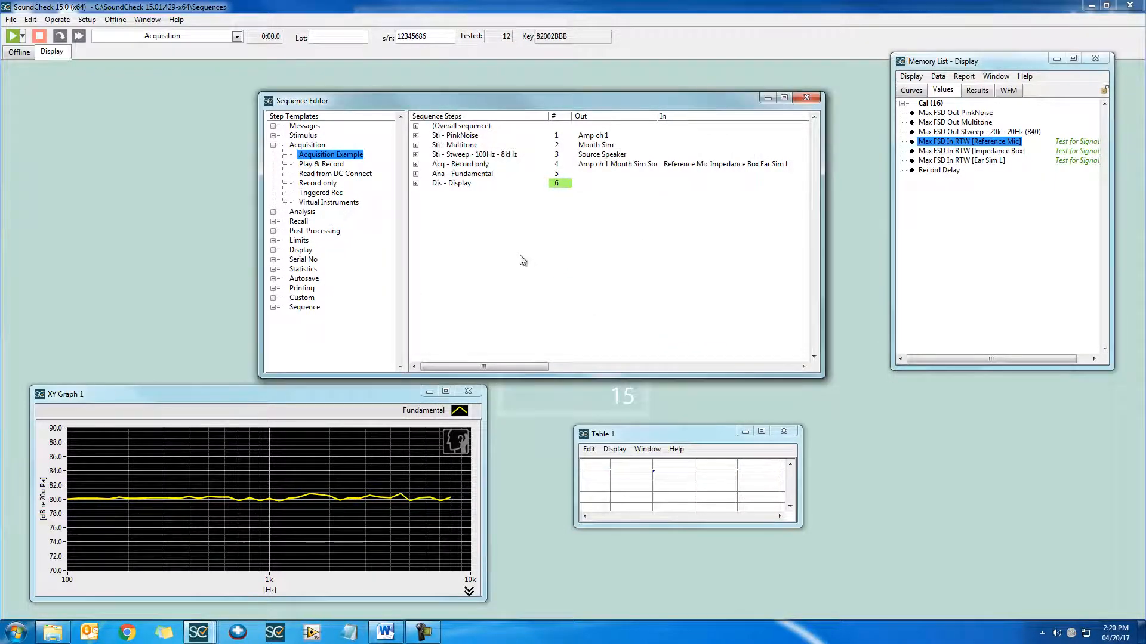
# Step: Turn on auto-range for the Reference Mic input path in the acquisition step, accept the settings and run the sequence
pyautogui.doubleClick(486, 166)
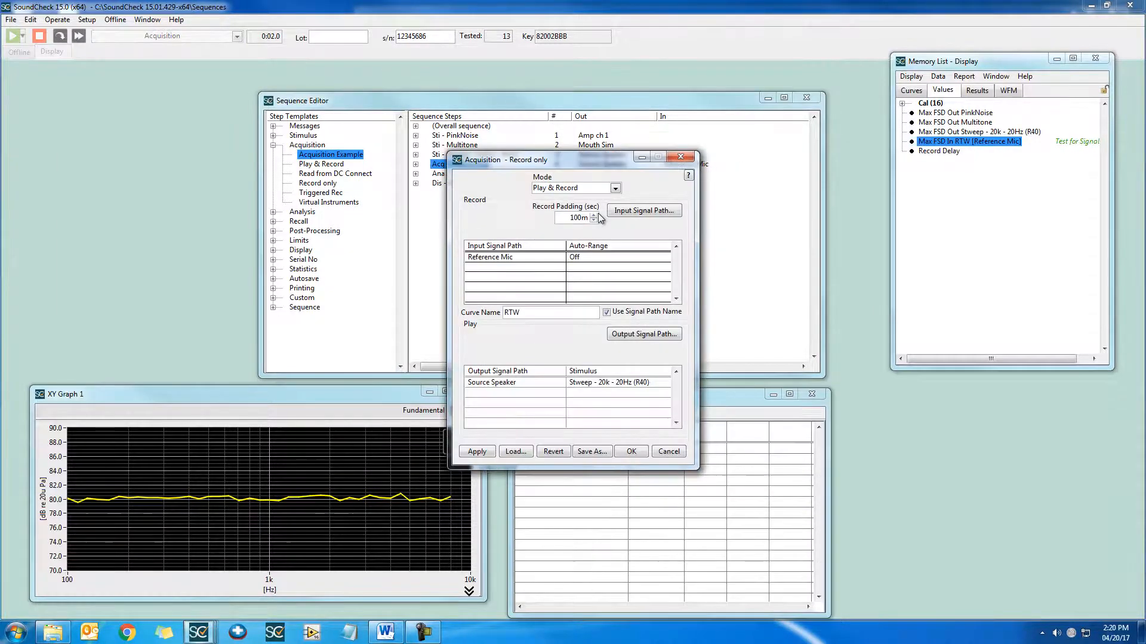
pyautogui.click(609, 259)
pyautogui.click(608, 273)
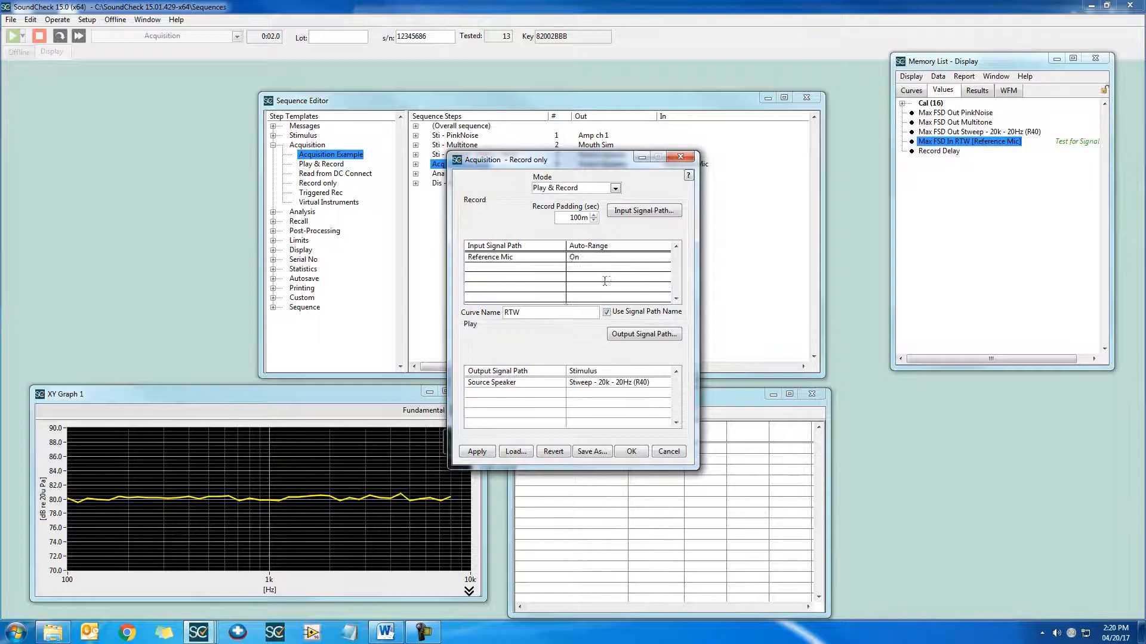
pyautogui.click(631, 453)
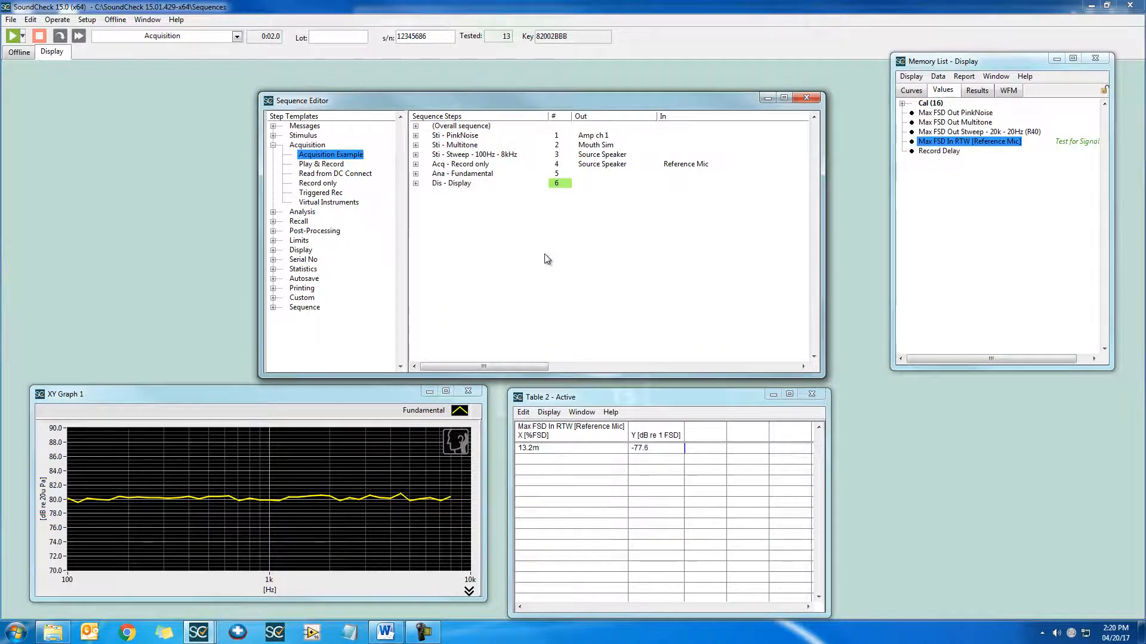
pyautogui.press('F2')
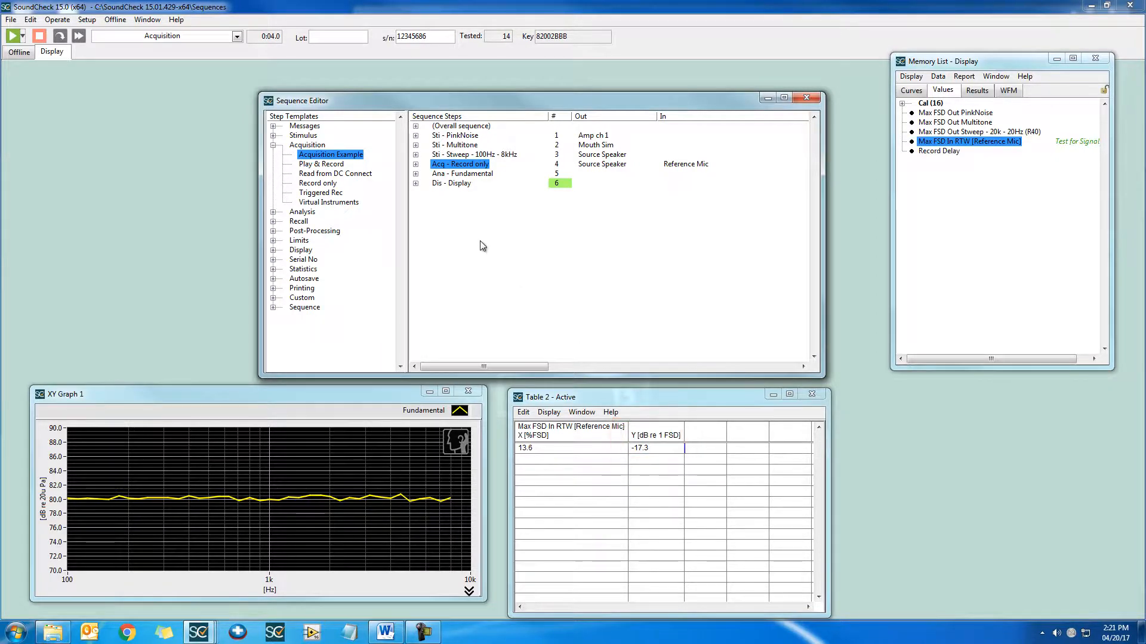
# Step: Examine the gain of the Reference Mic input signal path in system calibration
pyautogui.click(30, 19)
pyautogui.click(127, 43)
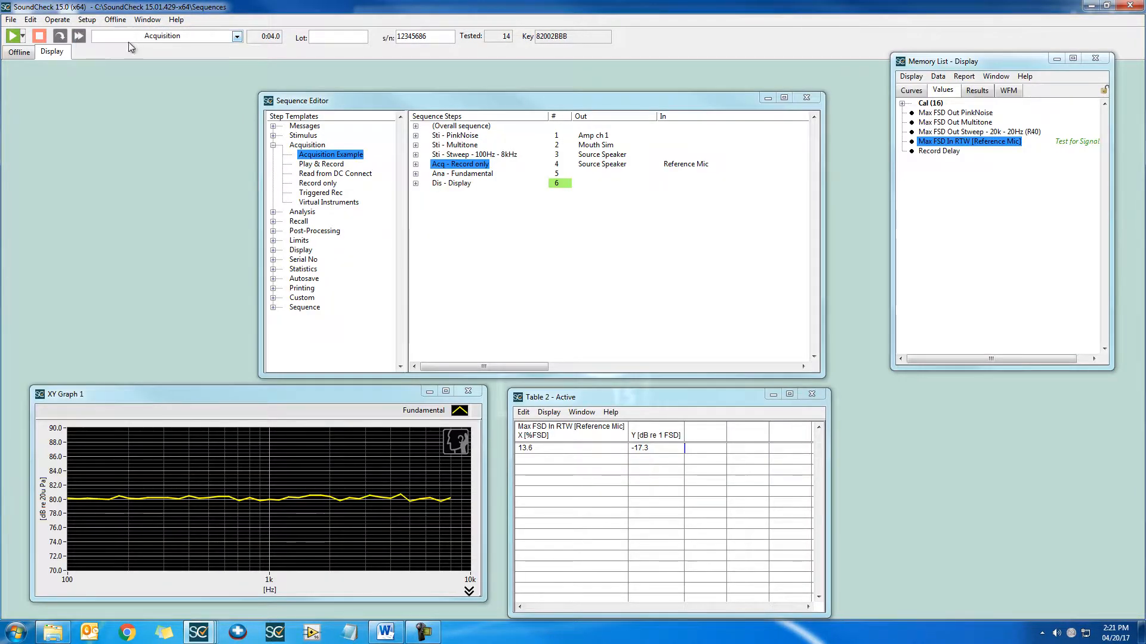
pyautogui.click(568, 179)
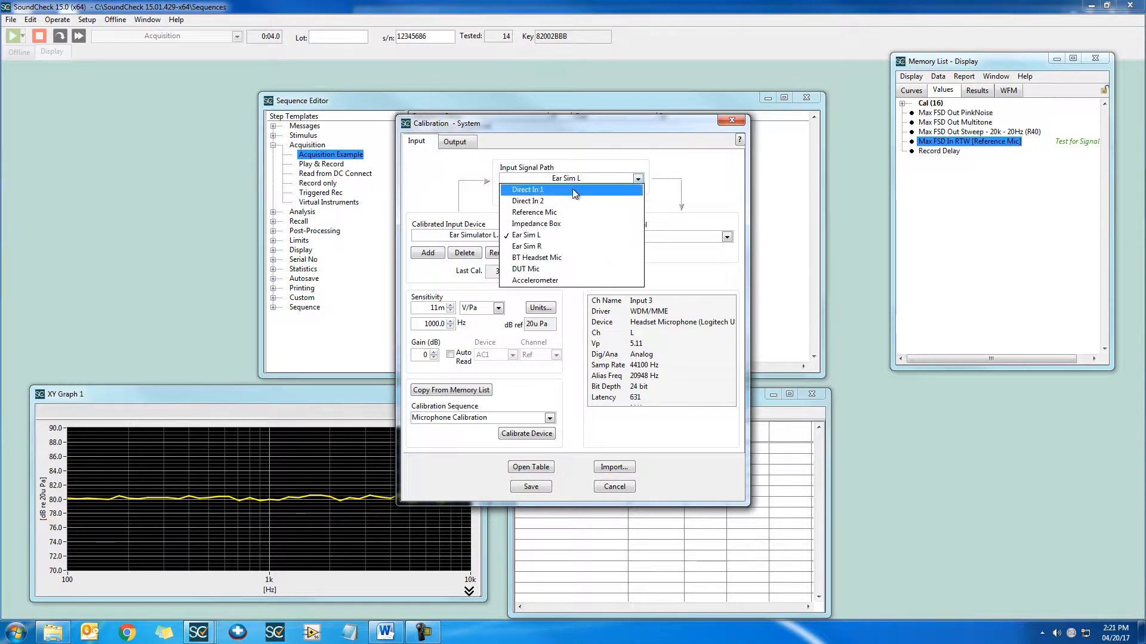
pyautogui.click(574, 212)
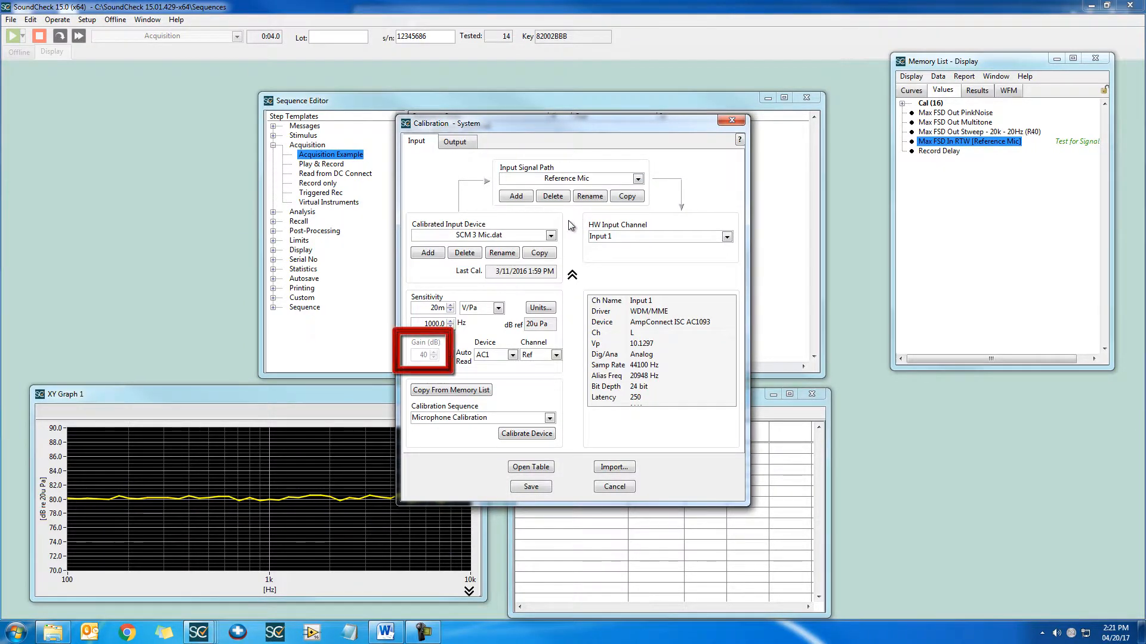